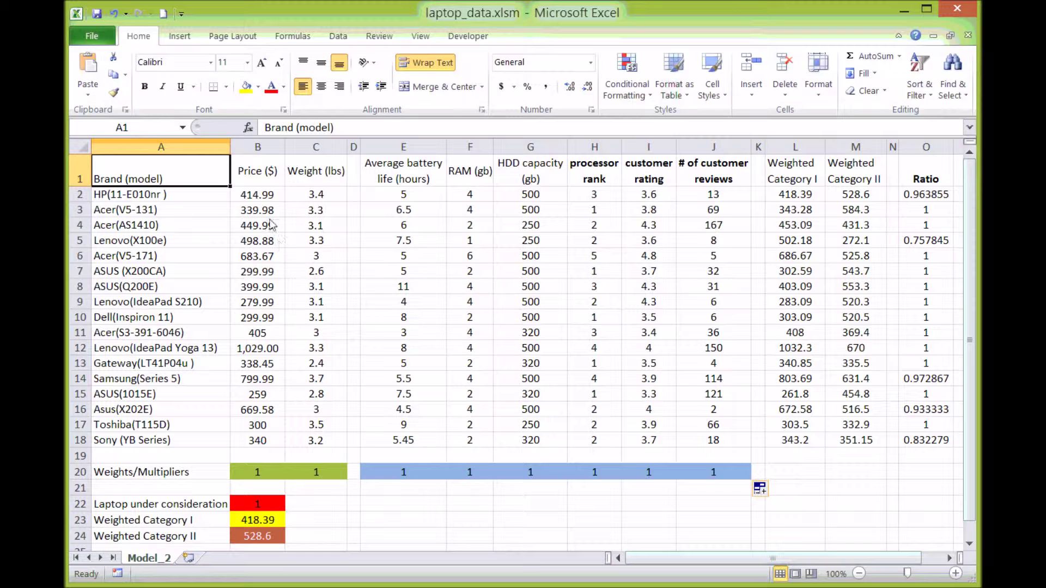
Step: Review the laptop attribute headers from weight and battery life through to the number of customer reviews
click(319, 183)
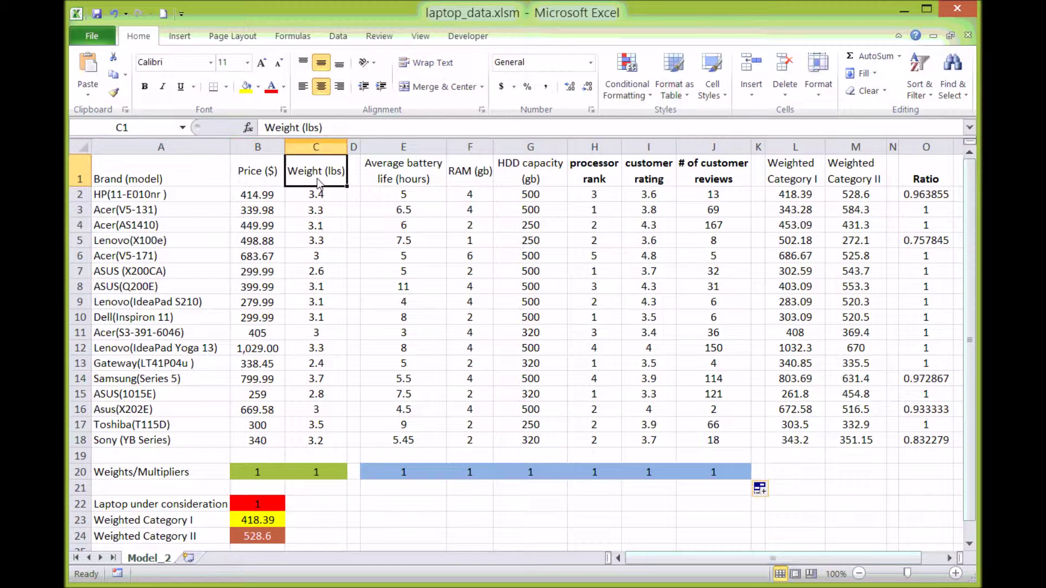
click(391, 184)
click(471, 183)
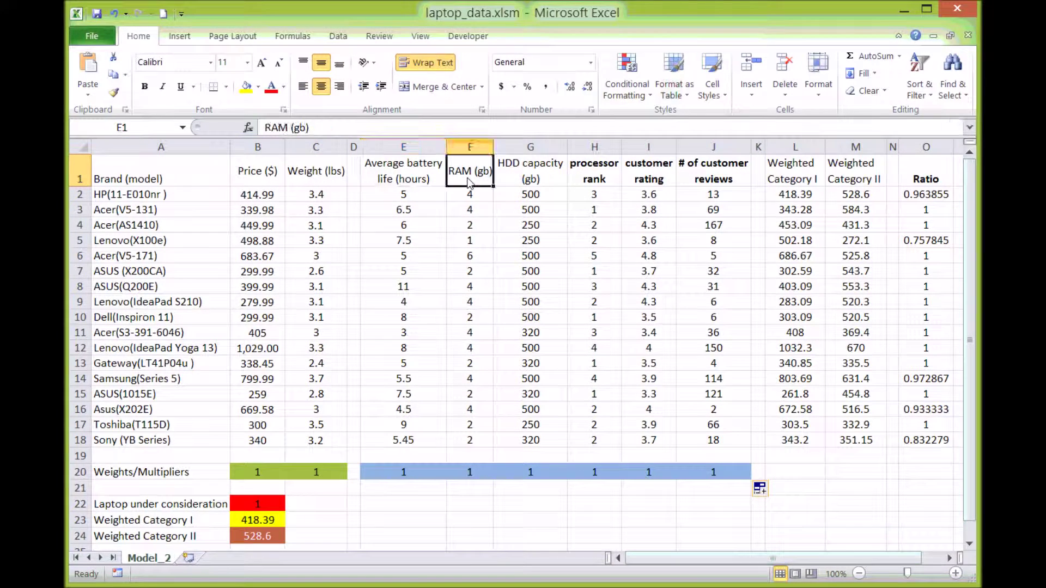
click(528, 181)
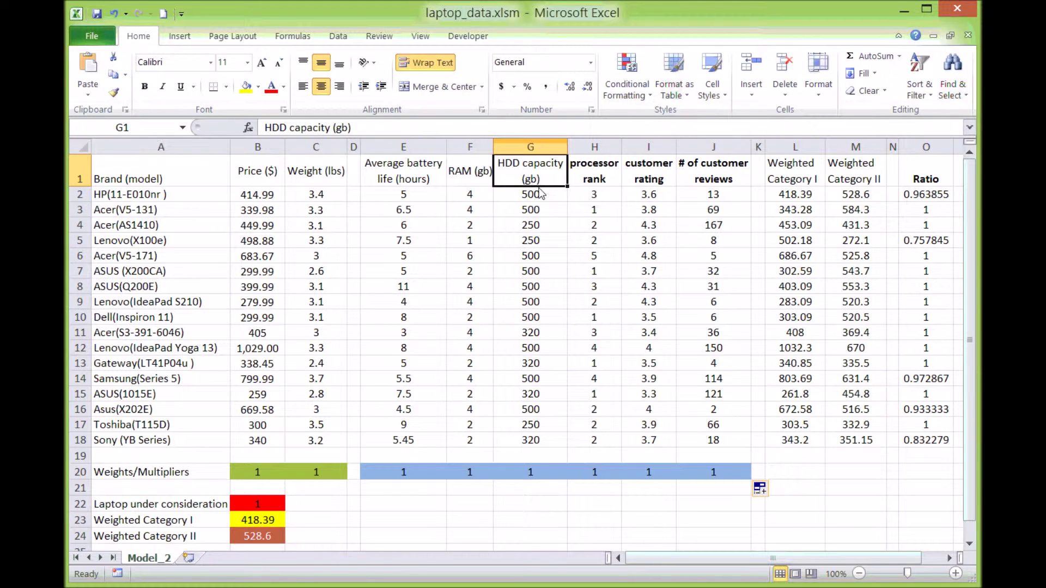
click(588, 177)
click(643, 177)
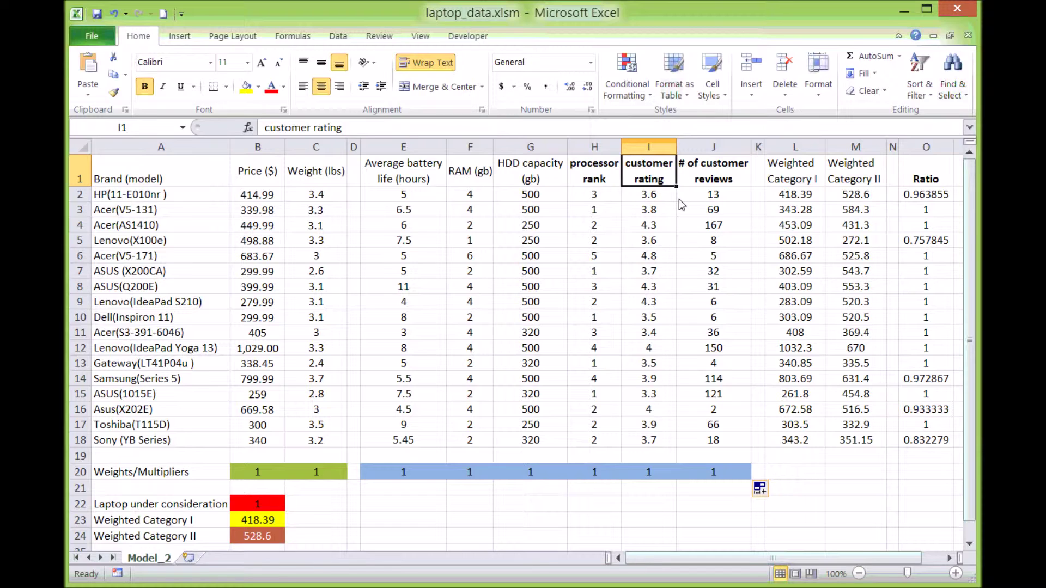
click(693, 181)
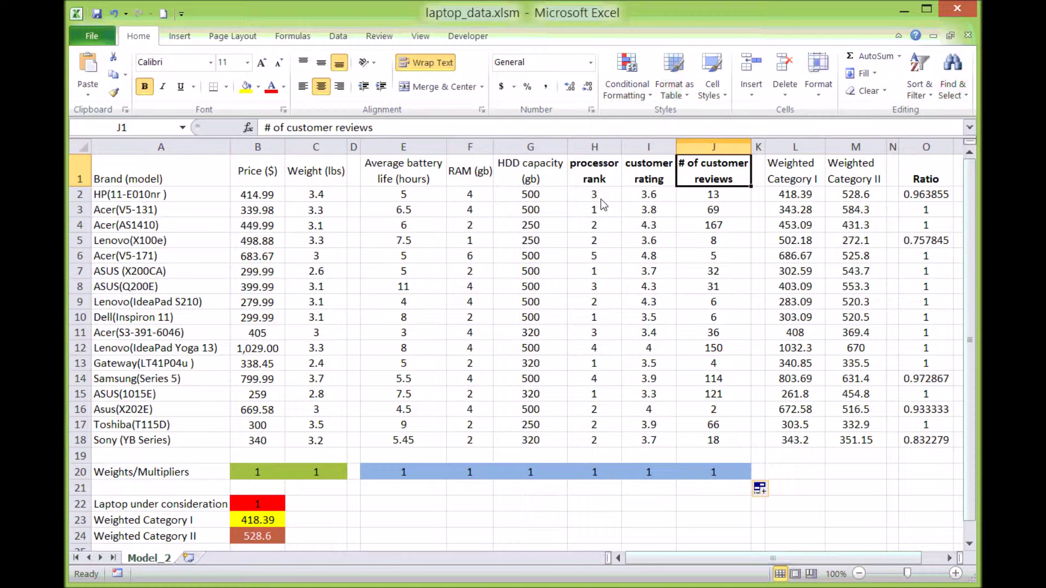
Step: Examine the processor rank, customer rating and review data for all laptops, focusing on the processor rank values in H2:H18
drag(612, 197, 703, 442)
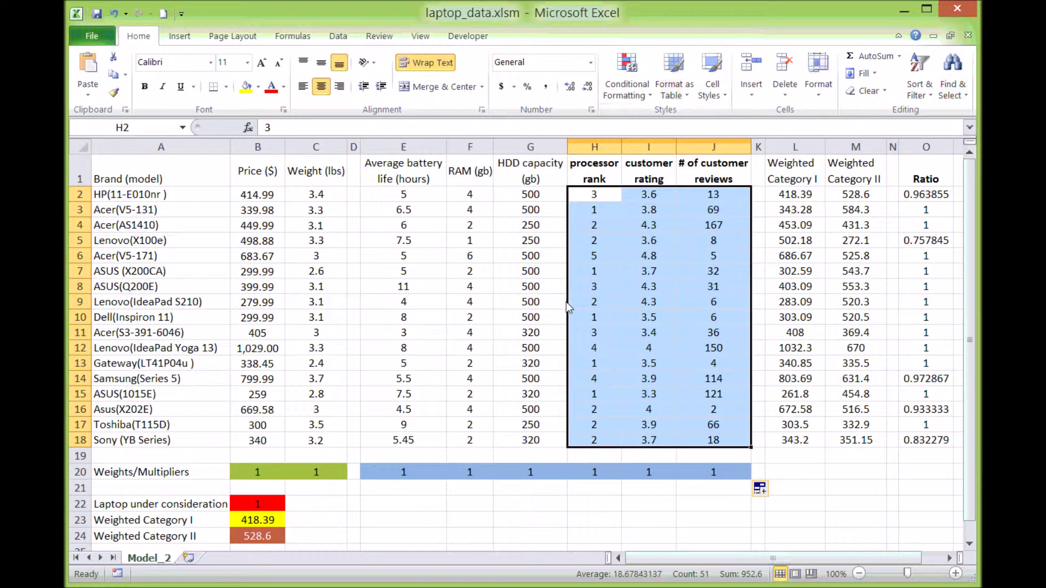
click(594, 168)
drag(594, 168, 609, 444)
click(606, 394)
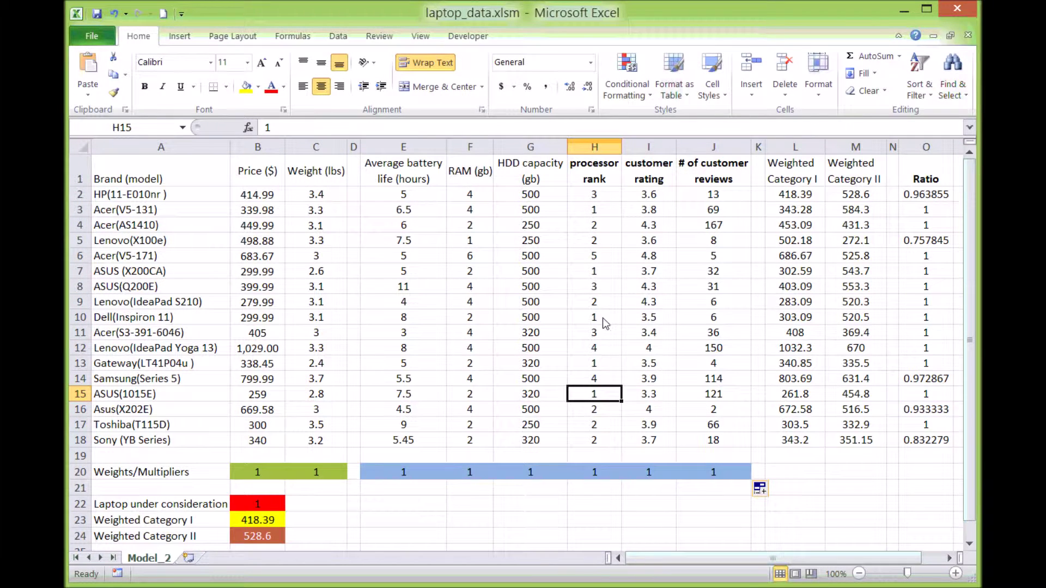
click(601, 260)
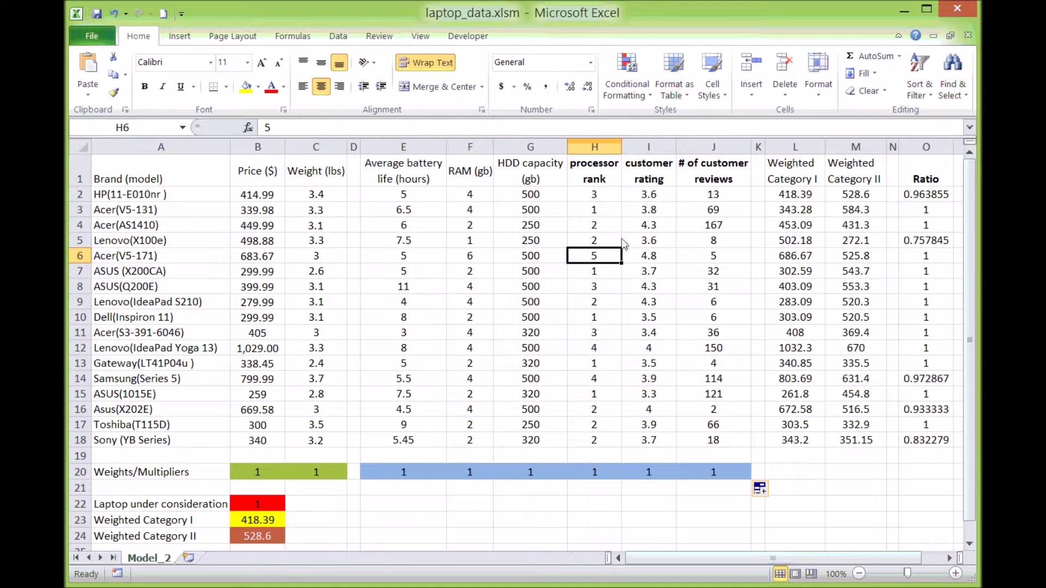
click(601, 196)
drag(601, 197, 601, 441)
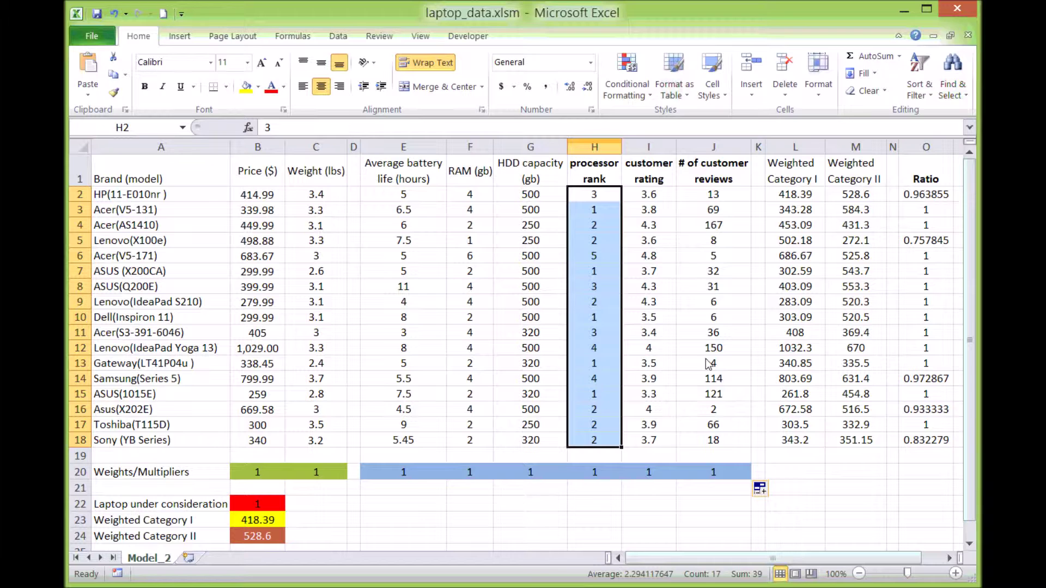
Step: Examine the customer ratings in I2:I18 and the first laptop's number of customer reviews
drag(656, 192, 656, 443)
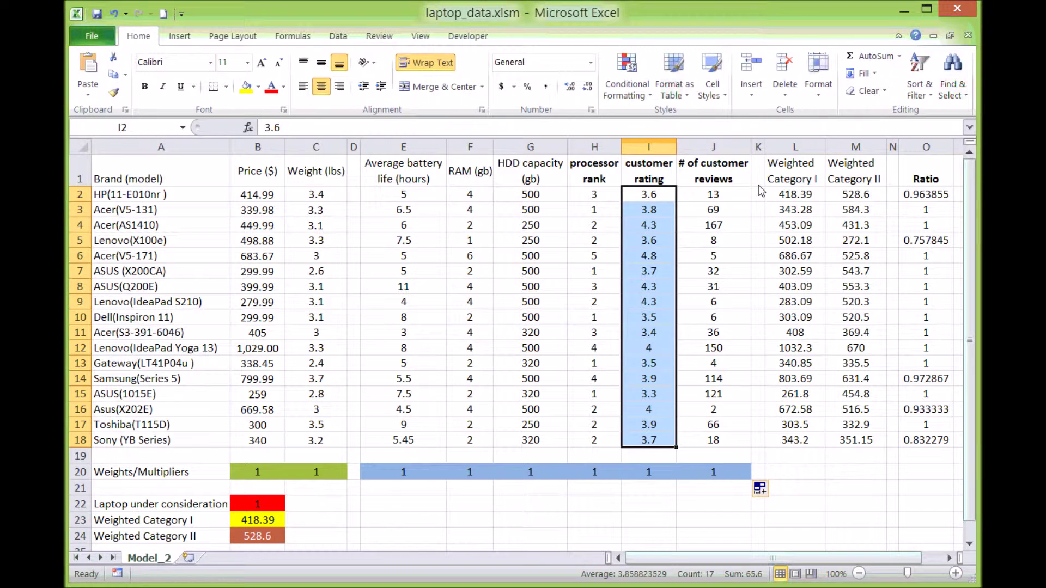
click(721, 200)
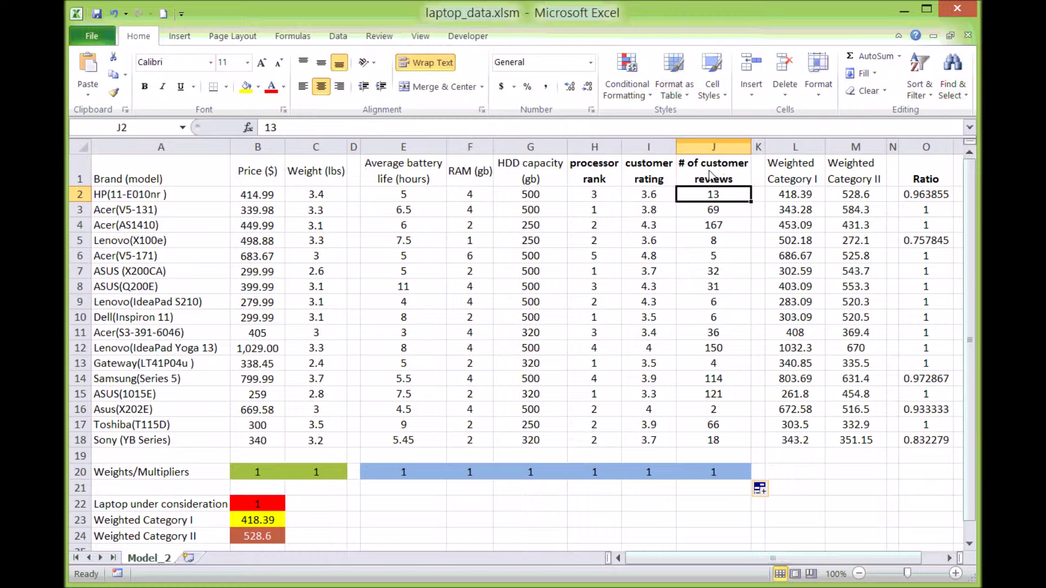
key(ctrl+r)
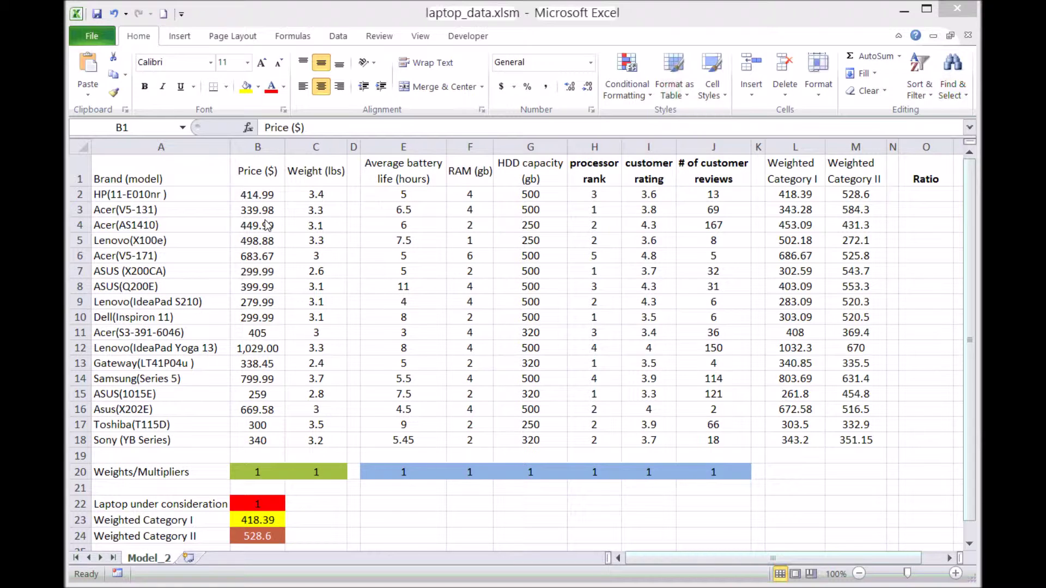
Step: Go over the header row again, from the weight column in C1 to the customer reviews column in J1
click(334, 175)
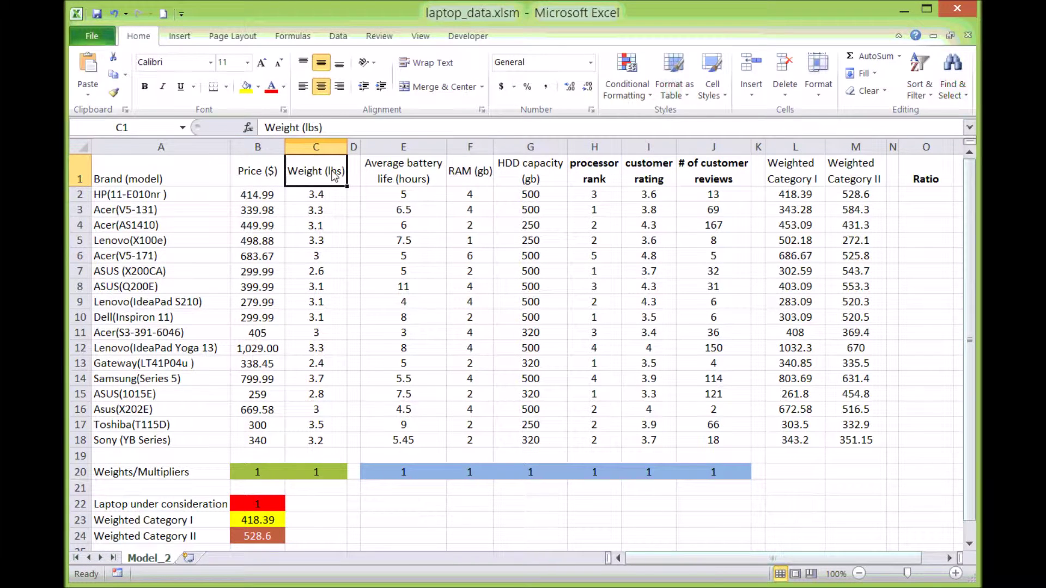
click(387, 179)
click(468, 178)
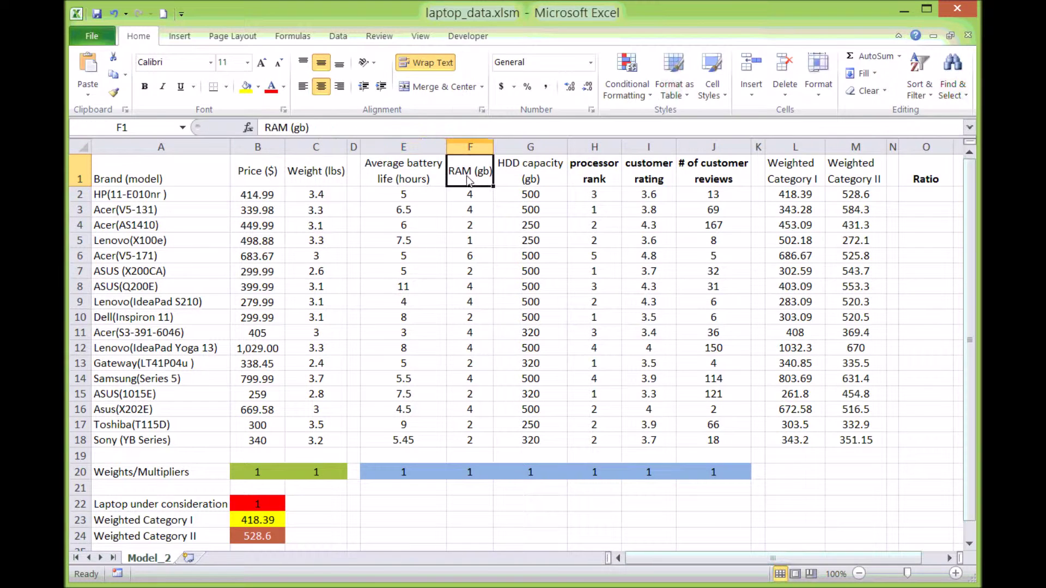
click(517, 179)
click(593, 180)
click(640, 180)
click(689, 181)
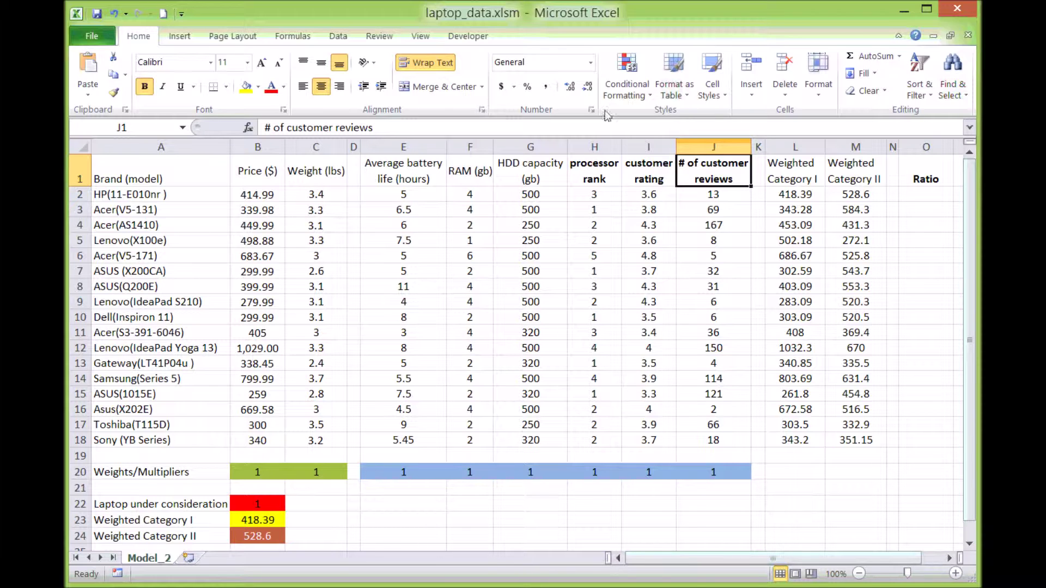
Step: Examine the weights/multipliers in row 20 for the price and weight group and the battery life to customer reviews group
click(579, 474)
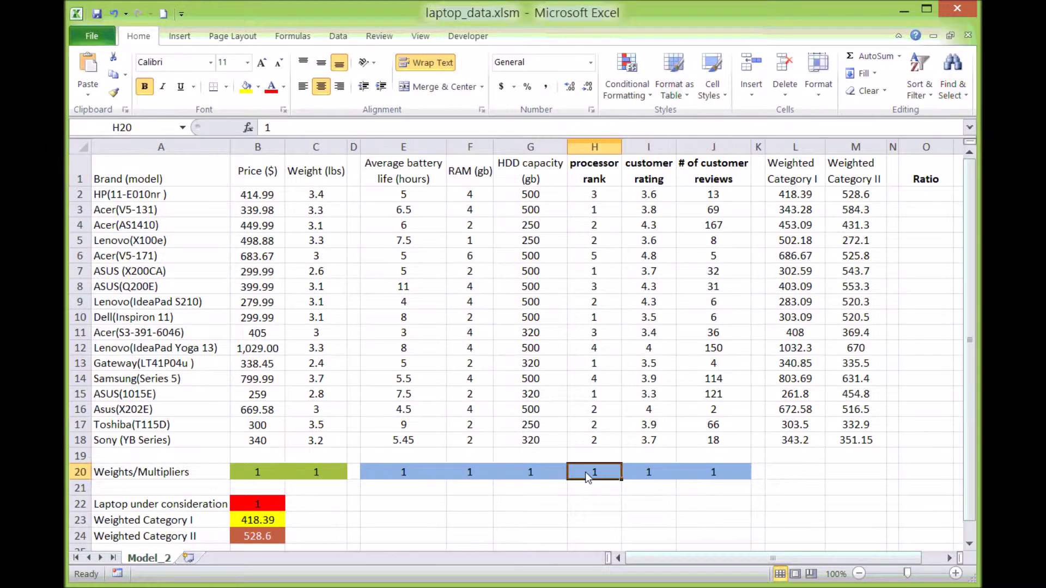
click(660, 477)
click(717, 475)
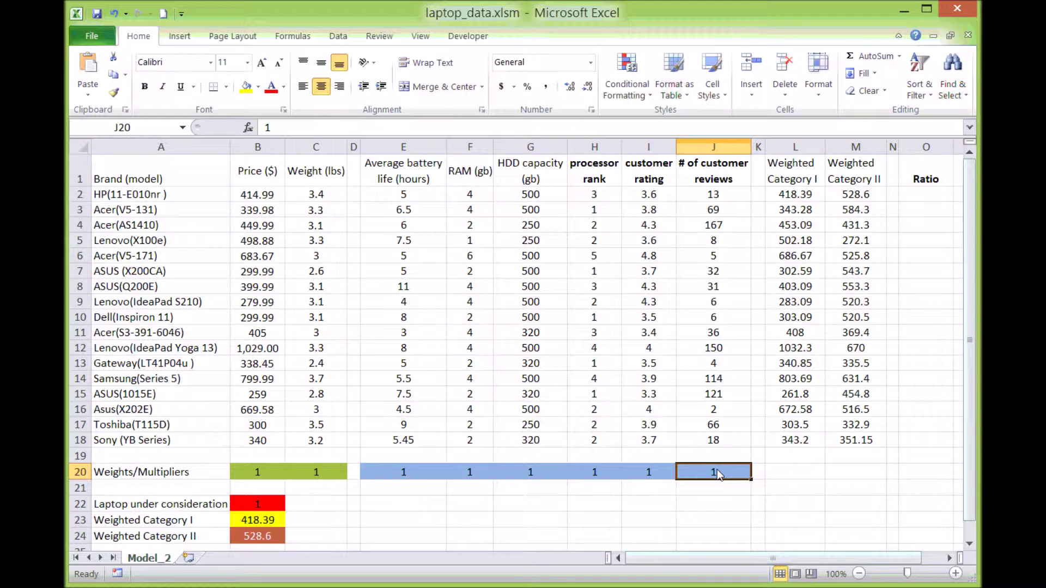
click(250, 475)
click(396, 474)
click(486, 475)
click(515, 476)
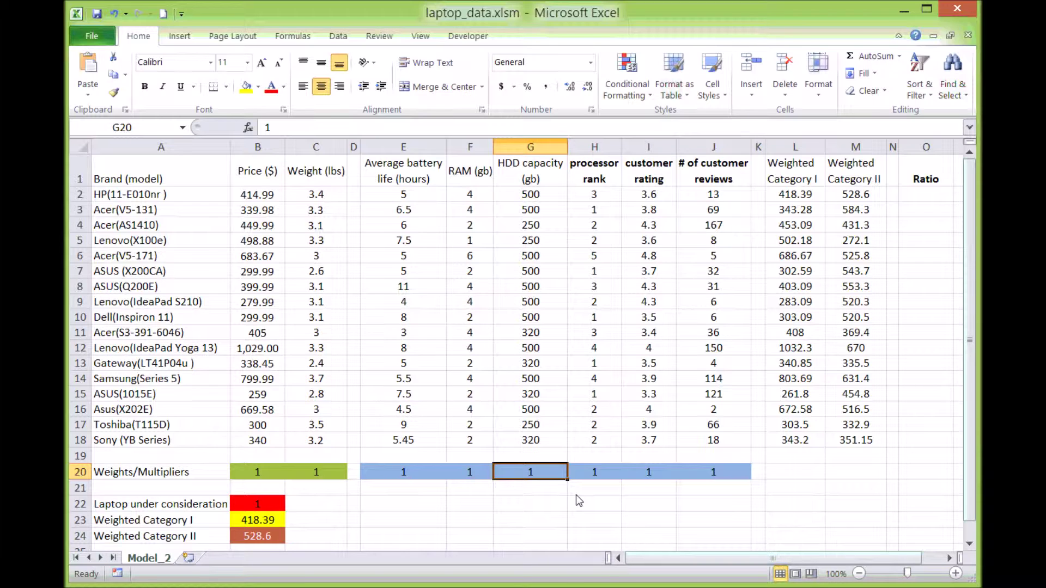
click(282, 473)
click(300, 472)
click(381, 472)
click(468, 472)
click(550, 473)
Step: Inspect the SUMPRODUCT formulas in the Weighted Category I and Weighted Category II columns, including cells L2, M2 and M7
drag(793, 178, 795, 379)
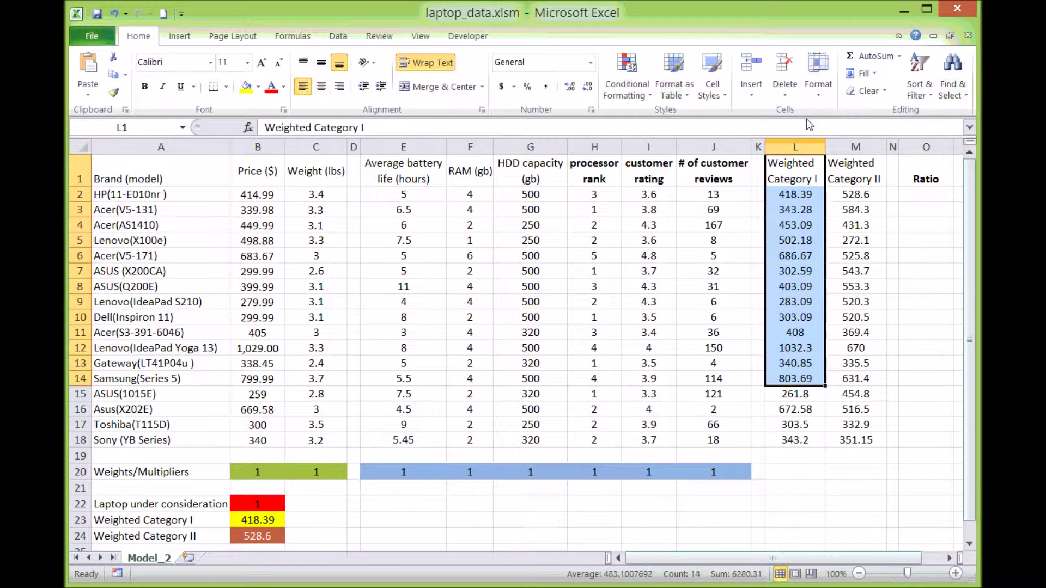
double_click(792, 194)
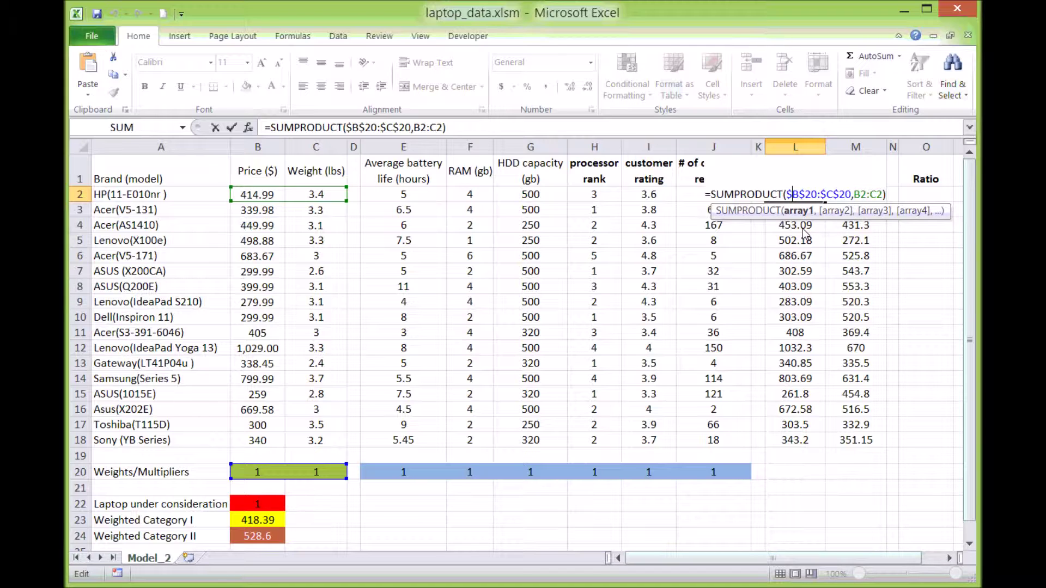
key(Escape)
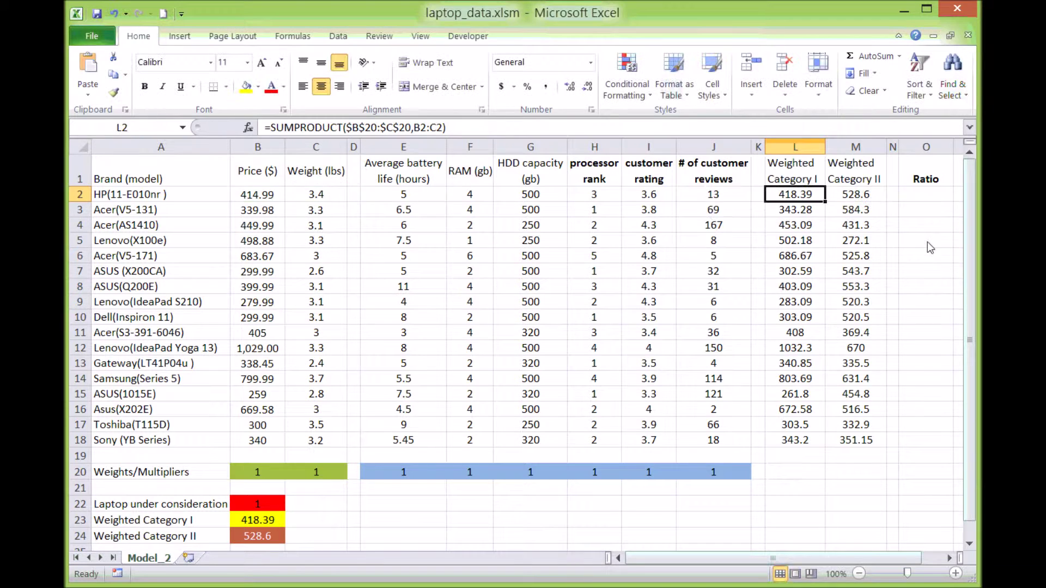
double_click(858, 199)
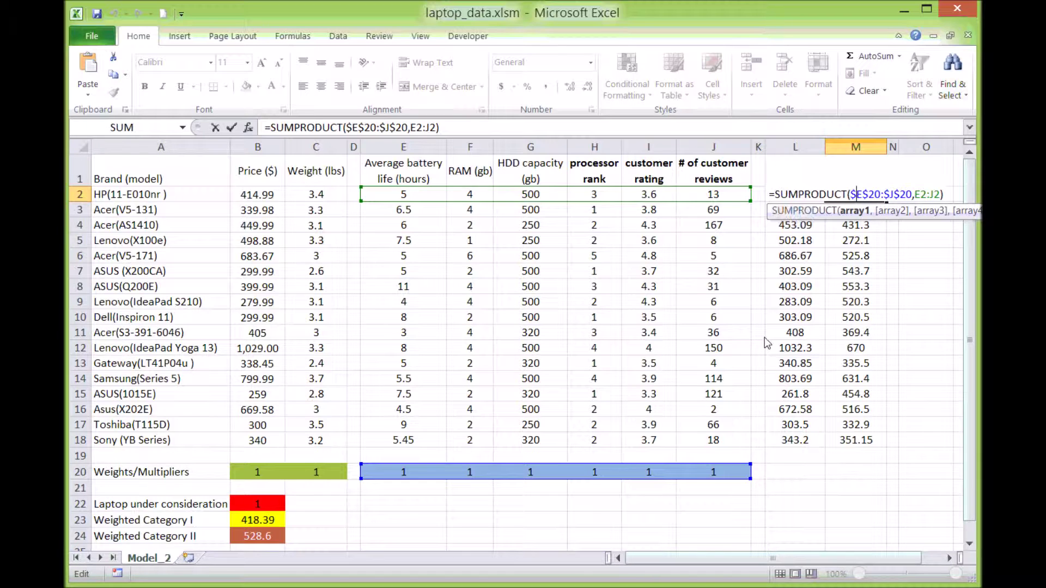
key(Tab)
click(854, 272)
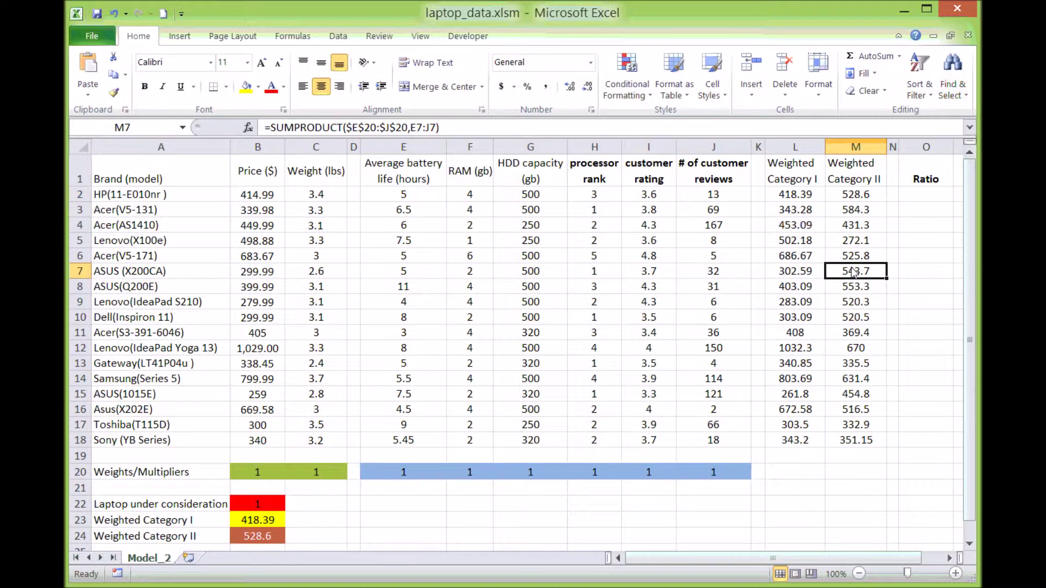
key(Left)
key(F2)
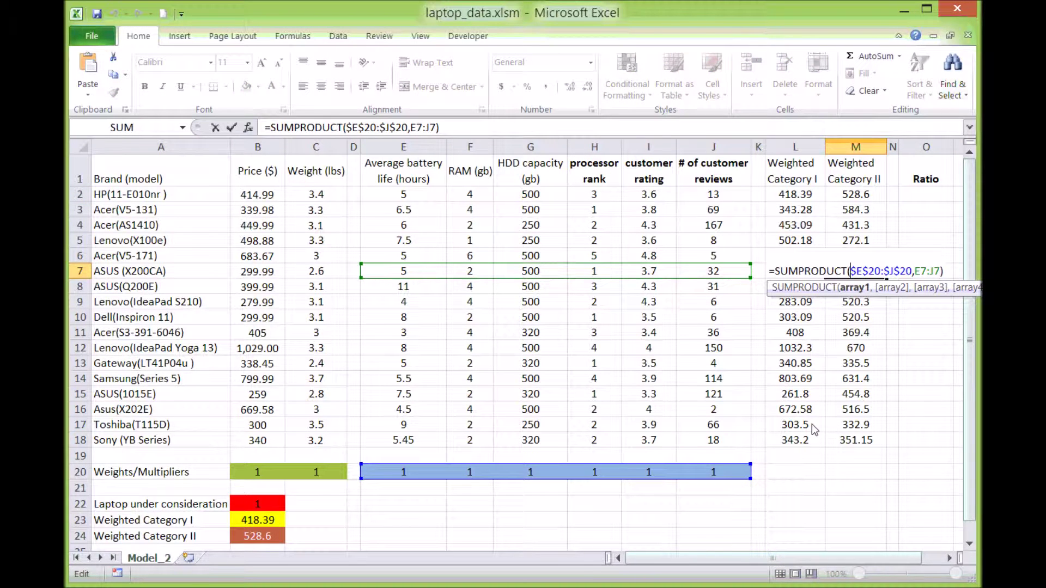
key(Tab)
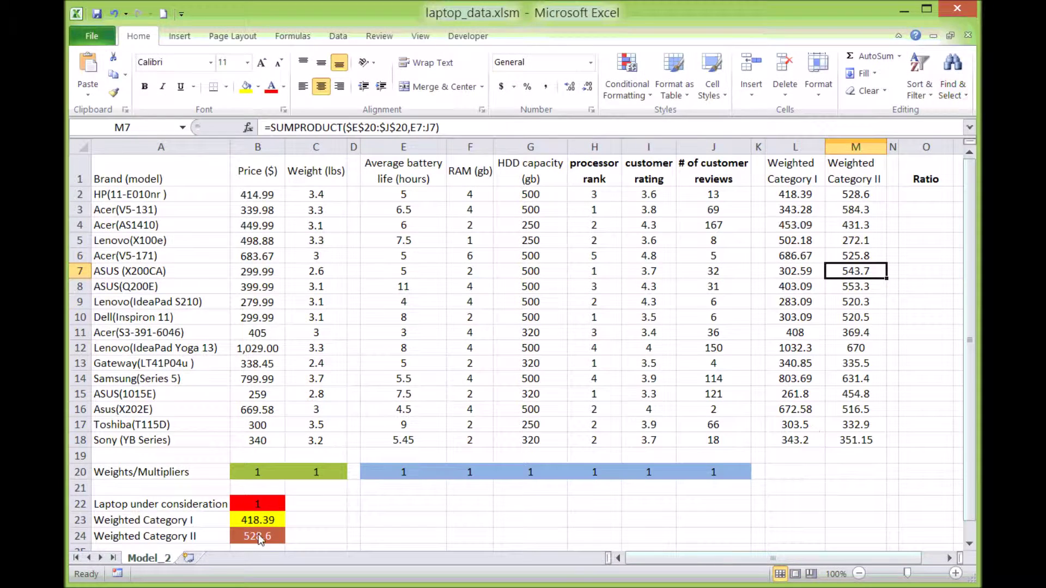
Step: Inspect the laptop under consideration in B22 and the INDEX formulas for its two weighted categories in B23 and B24
click(256, 506)
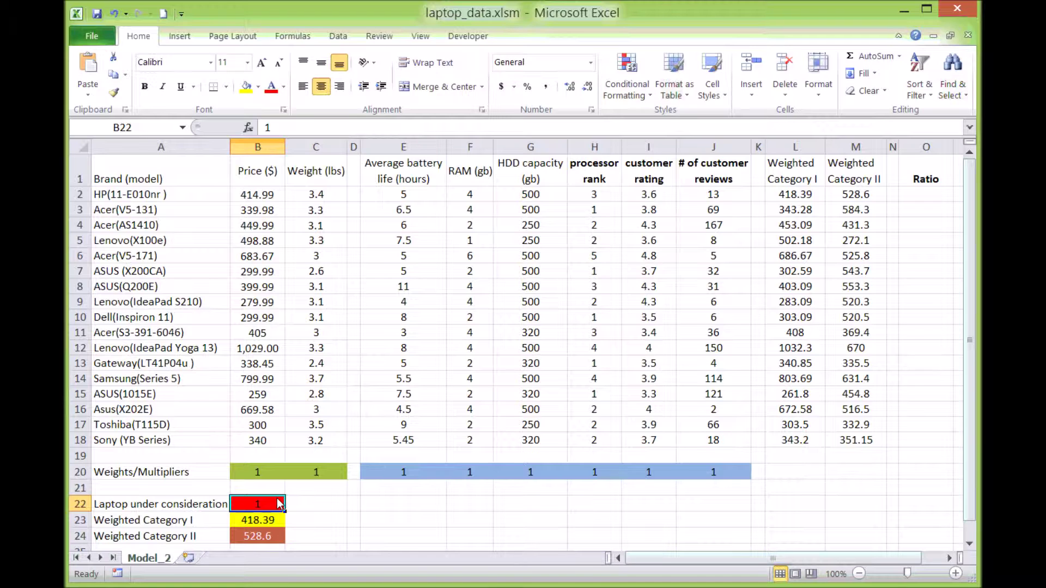
click(266, 521)
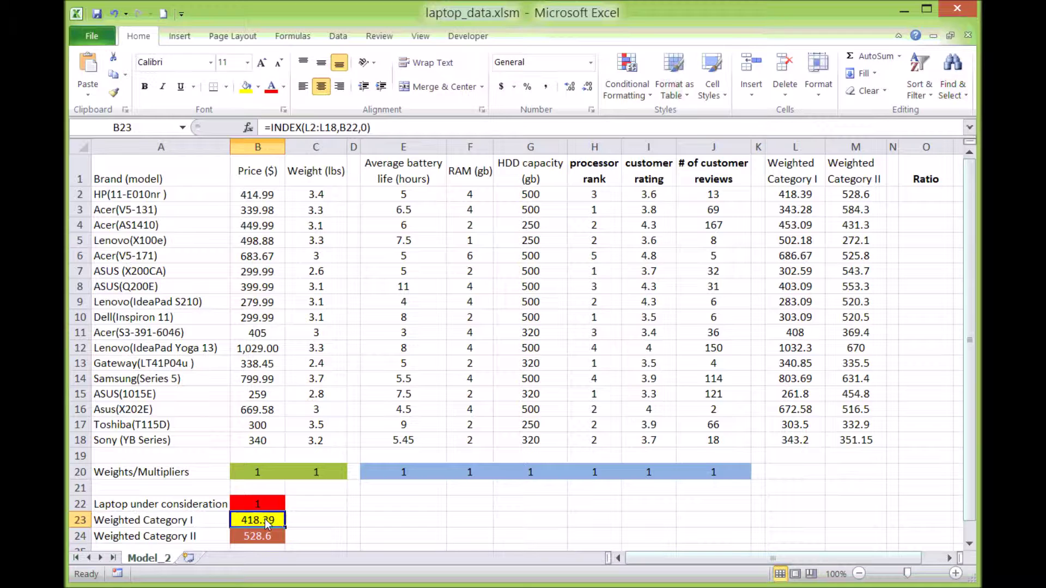
double_click(266, 521)
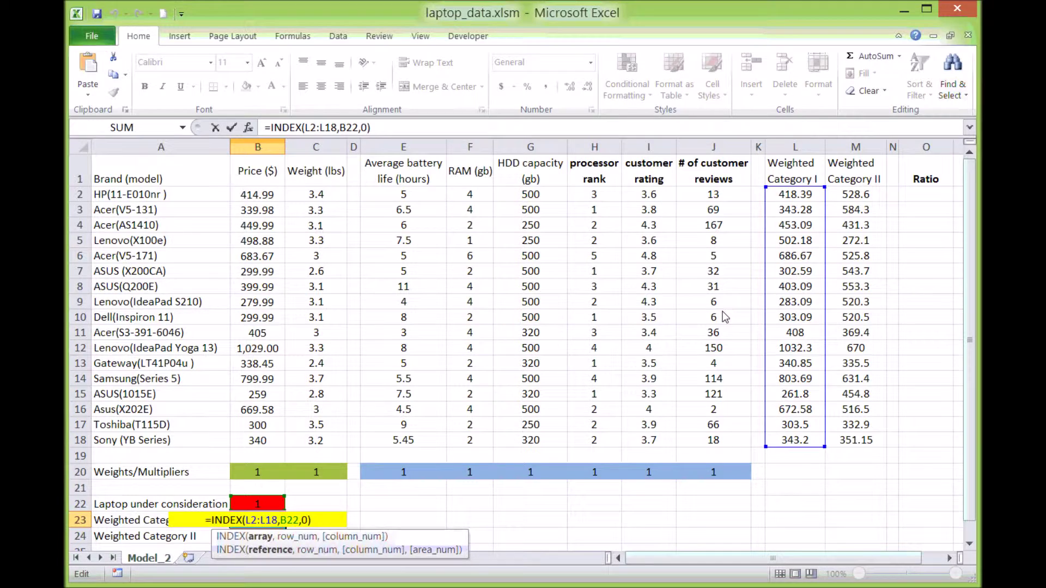
key(Escape)
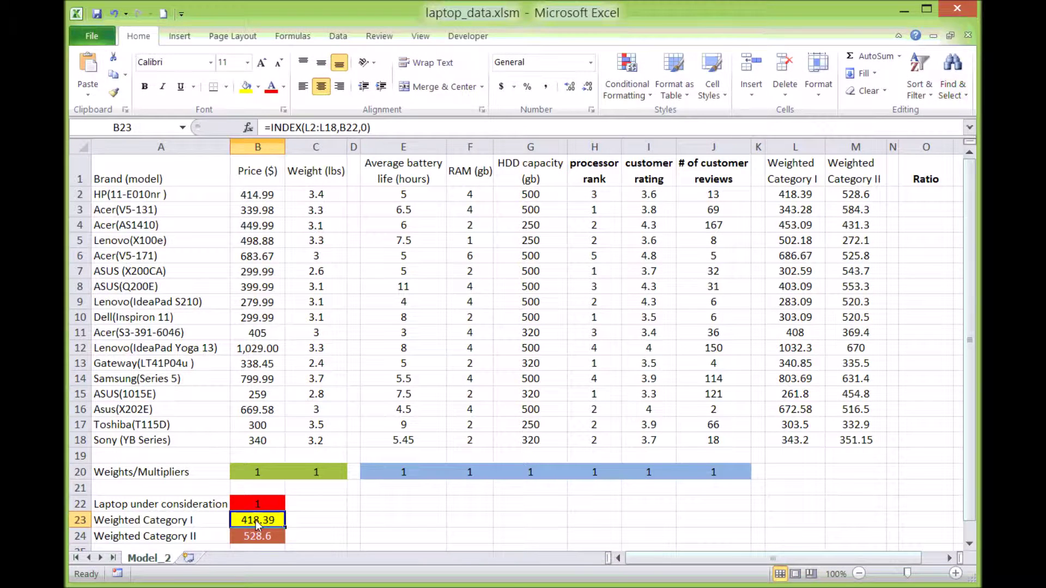
double_click(253, 538)
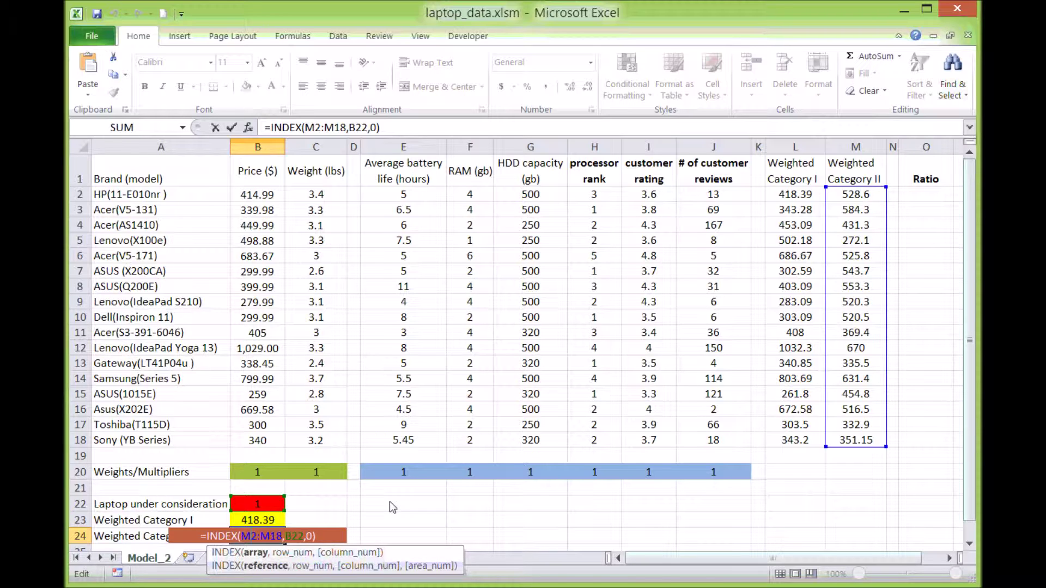
key(ctrl+Return)
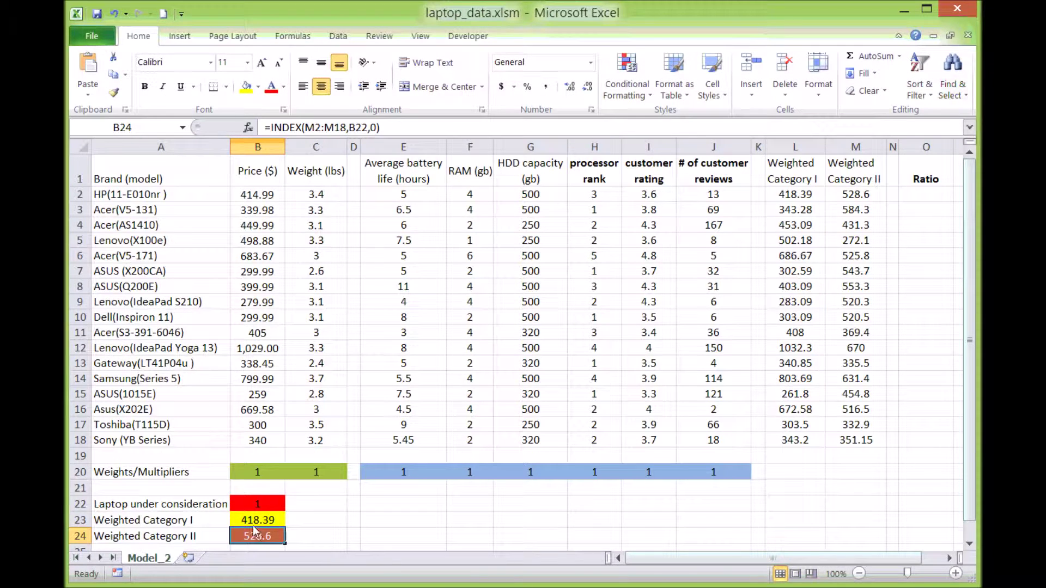
key(Up)
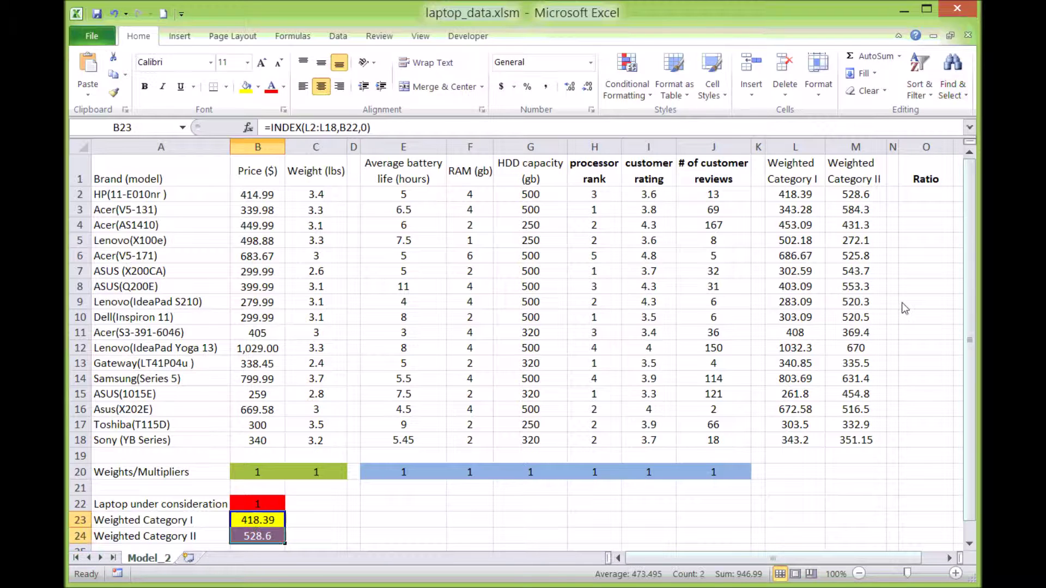
Step: Compare the weighted category values in L2:M2 and the Weighted Category I range L2:L18 with the INDEX result in B23
drag(801, 197, 848, 203)
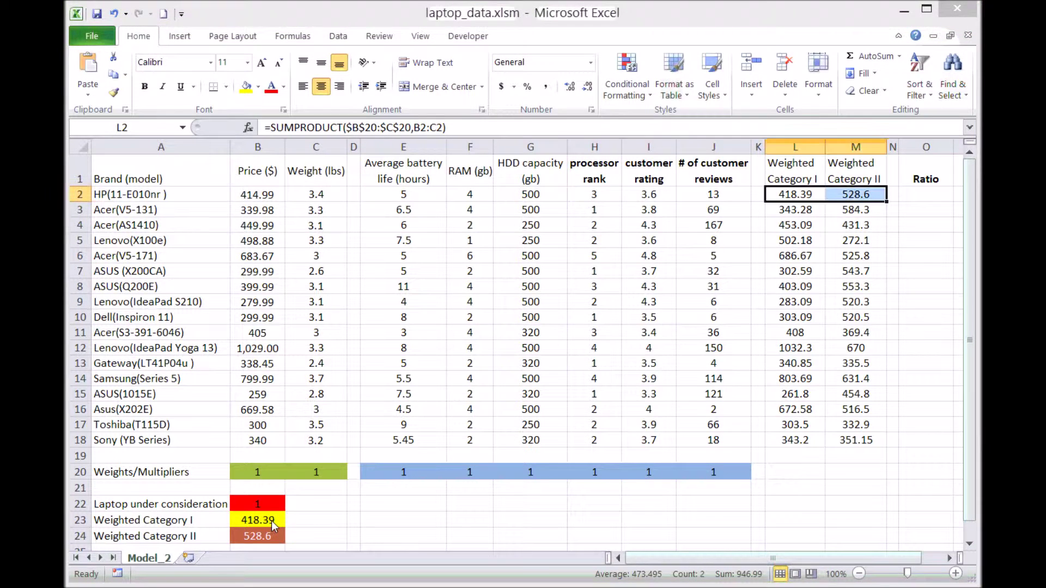
key(F2)
click(243, 521)
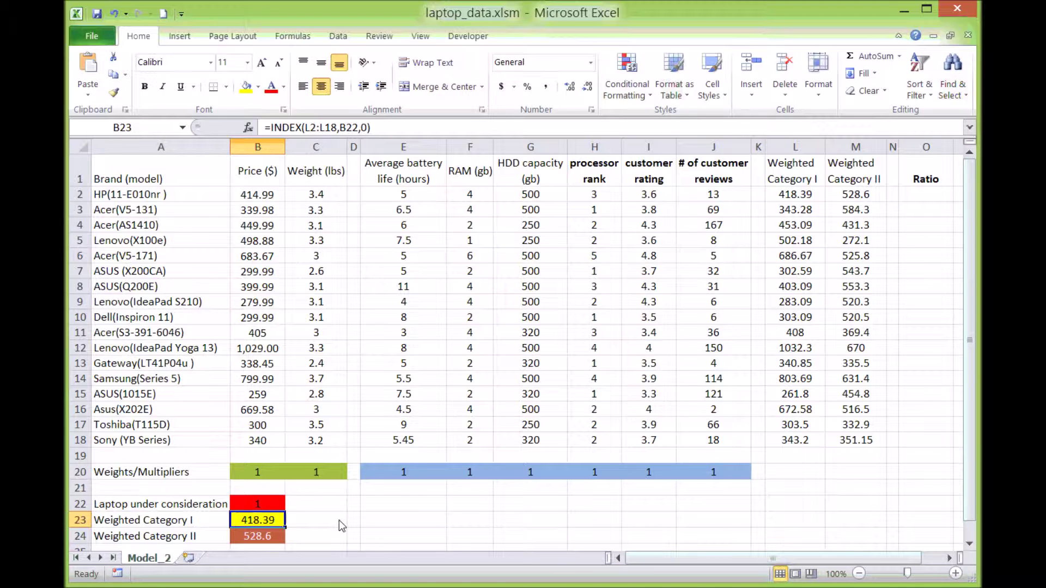
click(796, 199)
drag(794, 210, 805, 440)
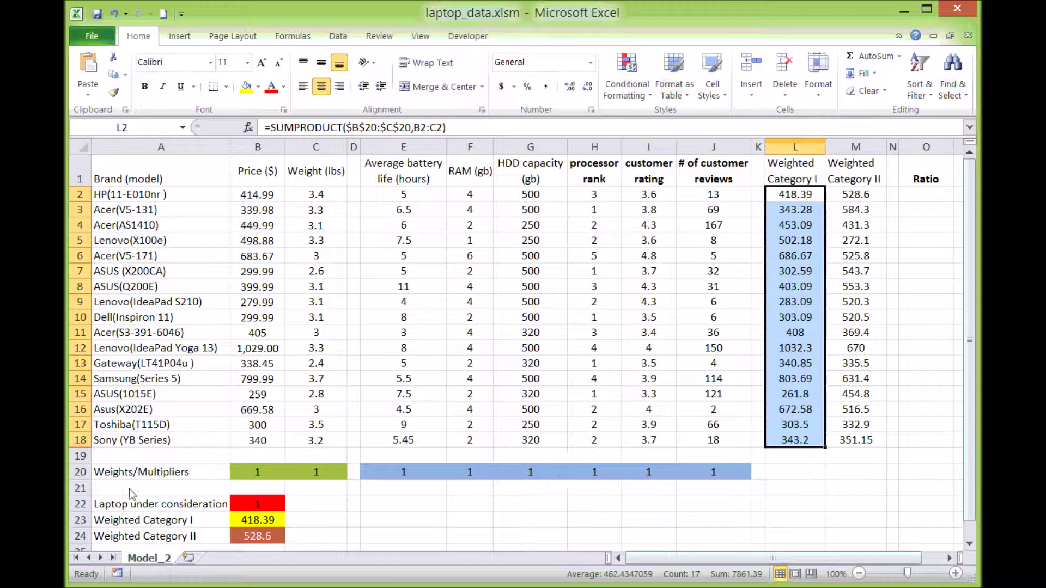
Step: Open Solver and review the objective $B$24 set to Max and the variable cells $B$20:$C$20,$E$20:$J$20
click(257, 539)
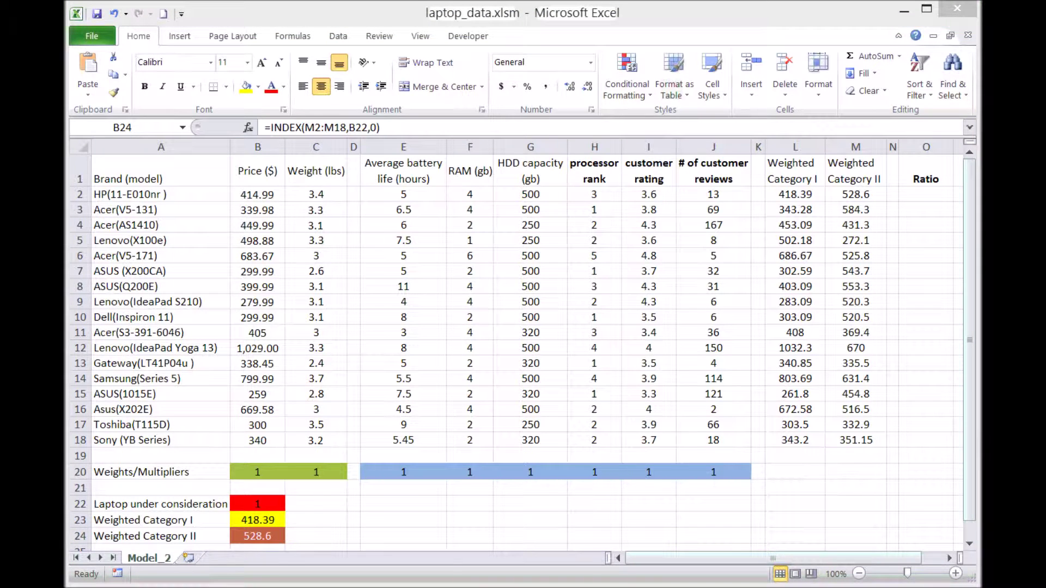
click(342, 38)
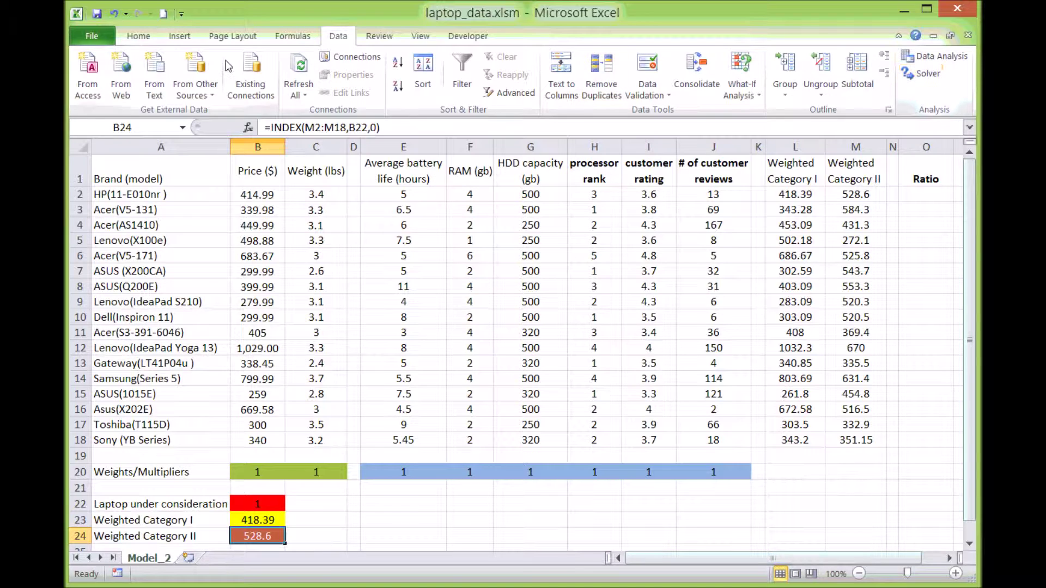
click(926, 72)
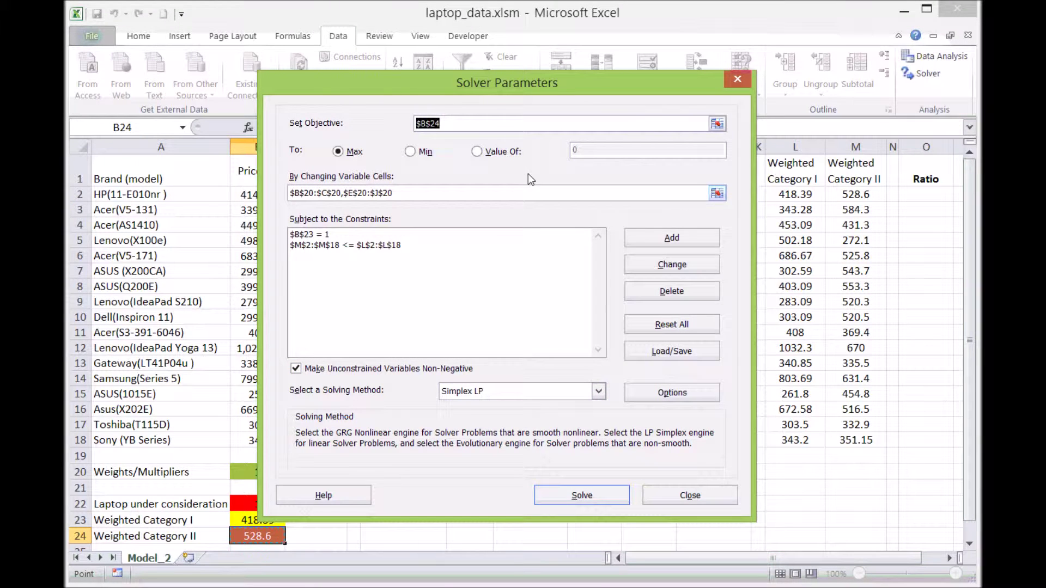
click(465, 128)
click(718, 195)
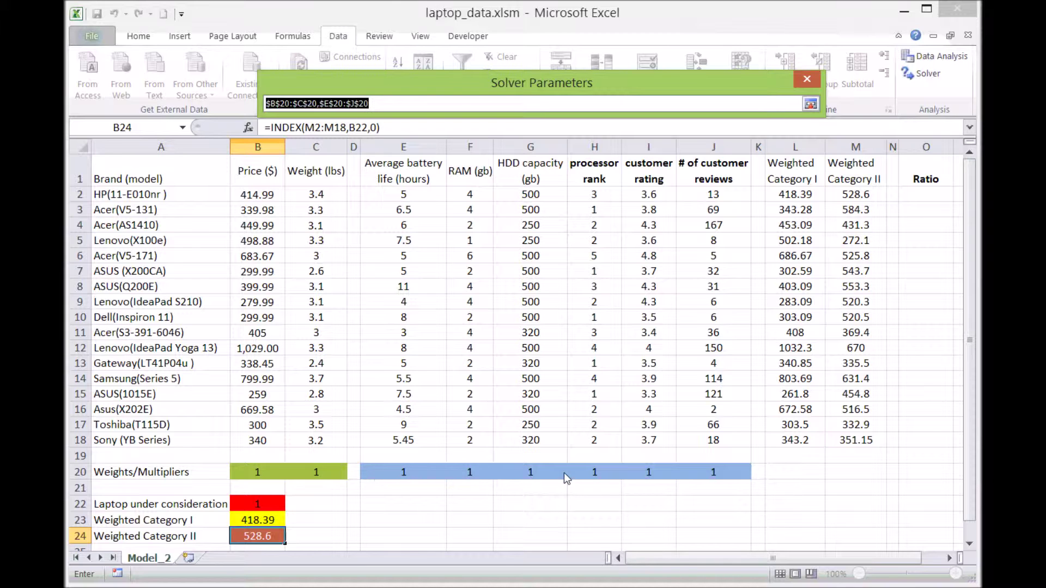
click(811, 103)
Step: Review the two Solver constraints, $B$23 = 1 and $M$2:$M$18 <= $L$2:$L$18
click(317, 236)
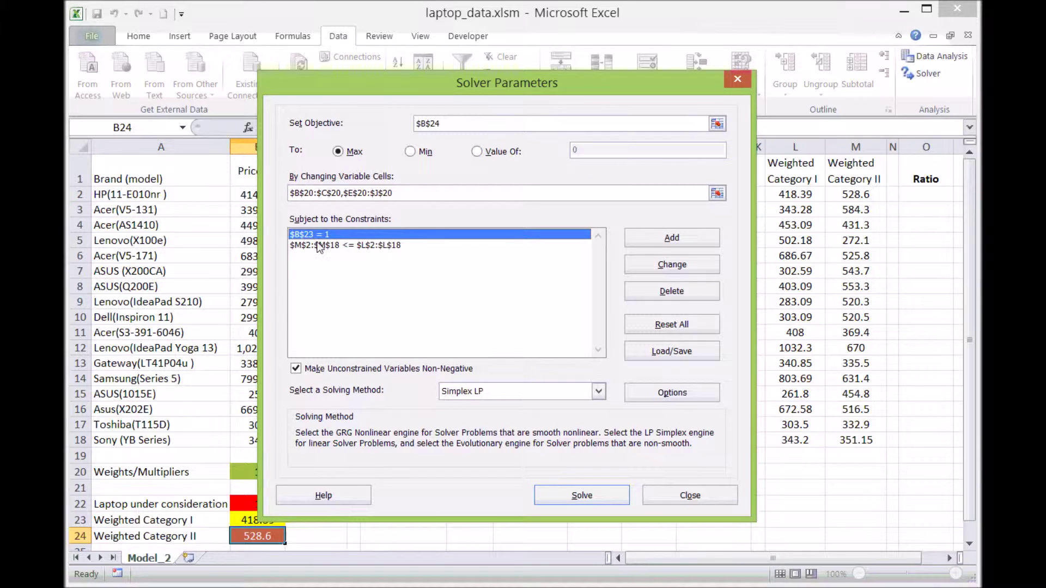
click(319, 245)
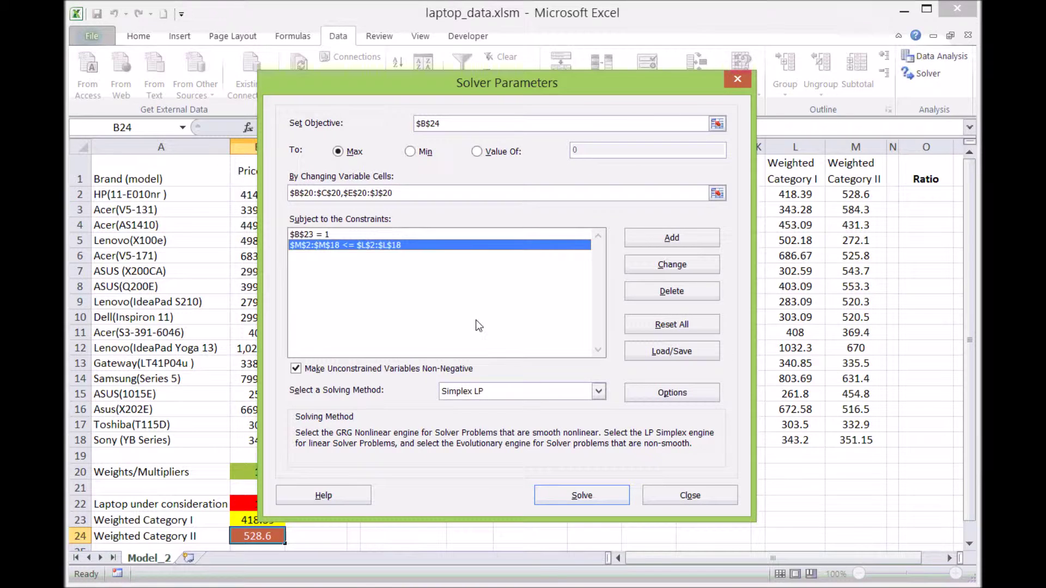
click(300, 235)
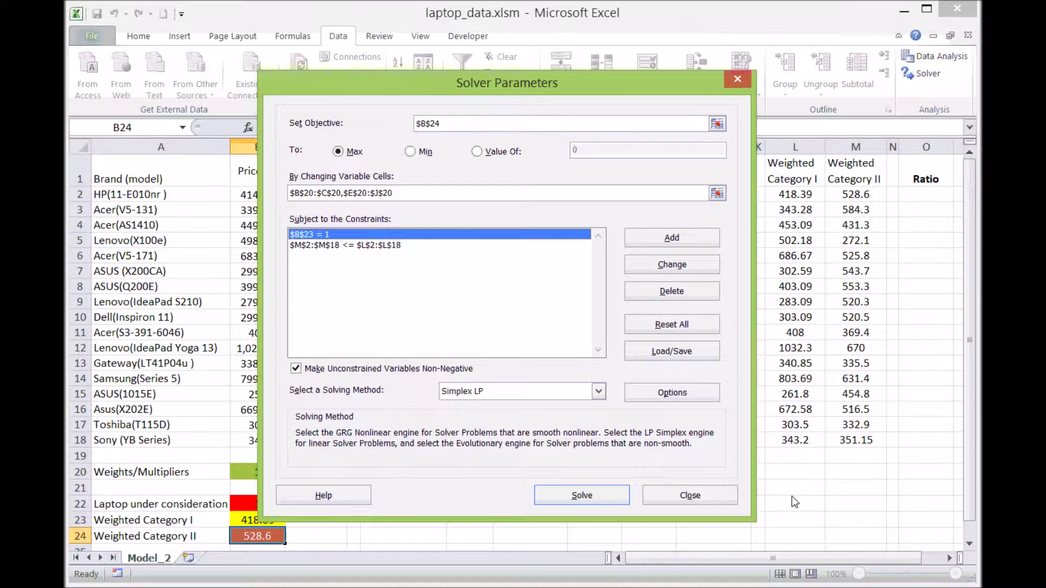
Step: Solve the model, keep the Solver solution, and check the weighted category cells B23 and B24
click(600, 494)
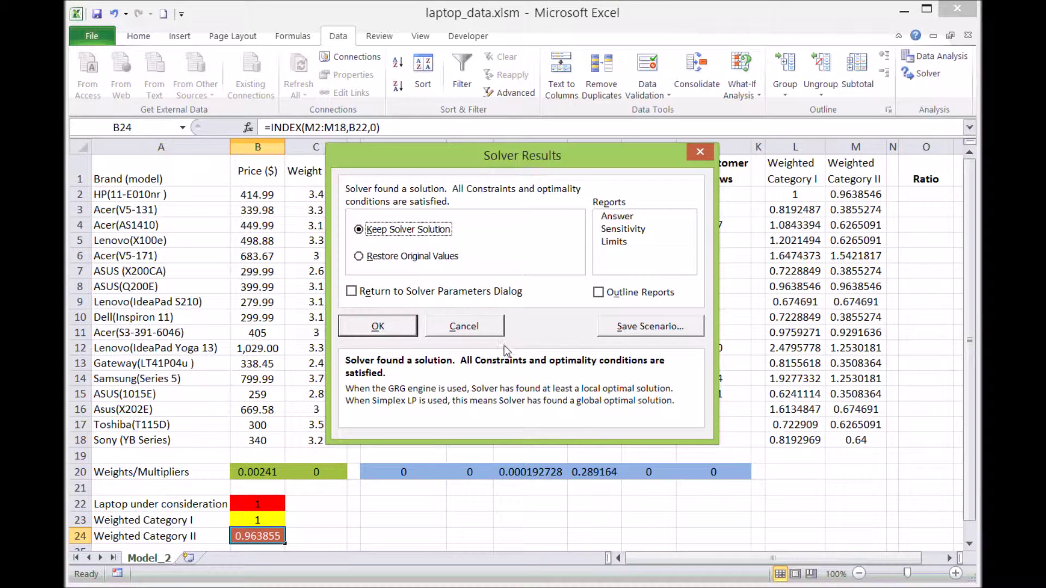
click(390, 327)
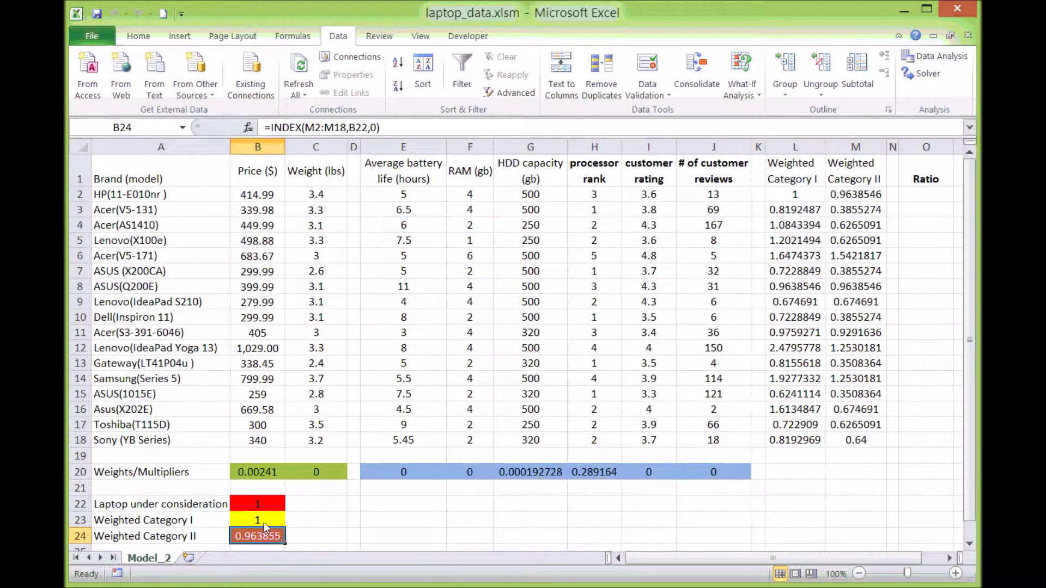
click(263, 522)
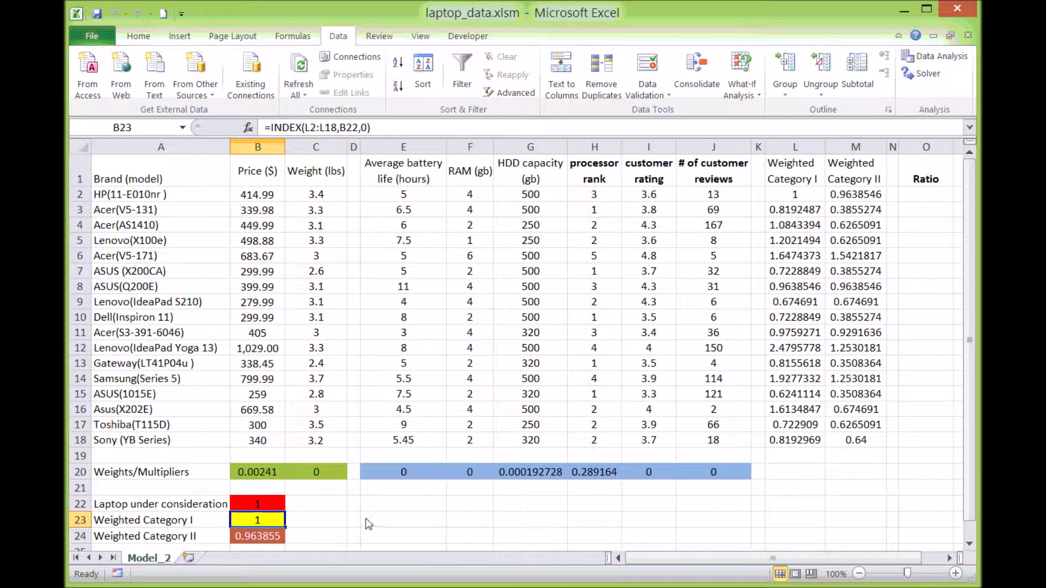
click(281, 537)
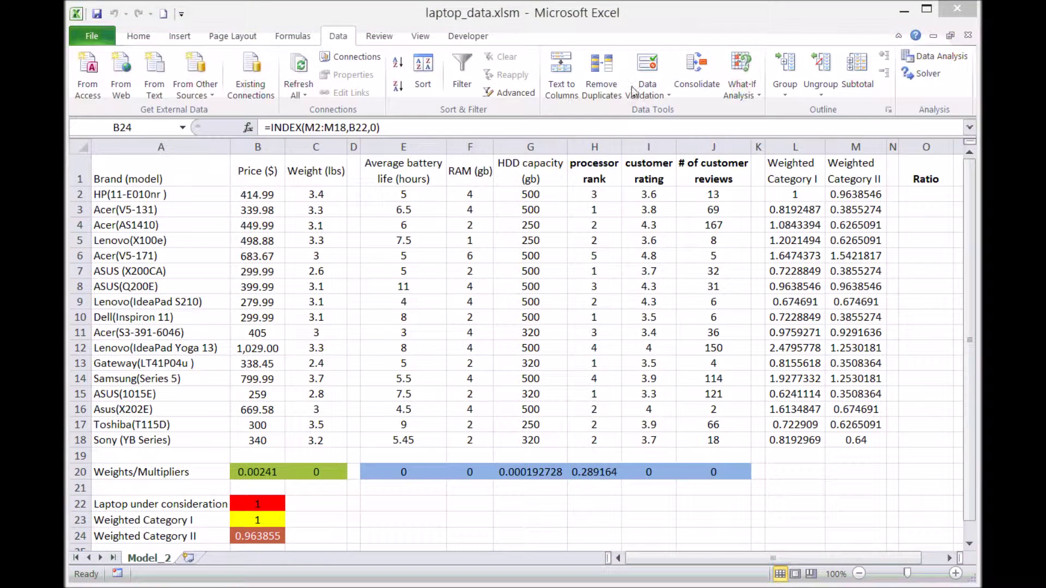
Step: Open the Visual Basic editor and examine the DEA procedure in Module1 of laptop_data.xlsm
click(469, 39)
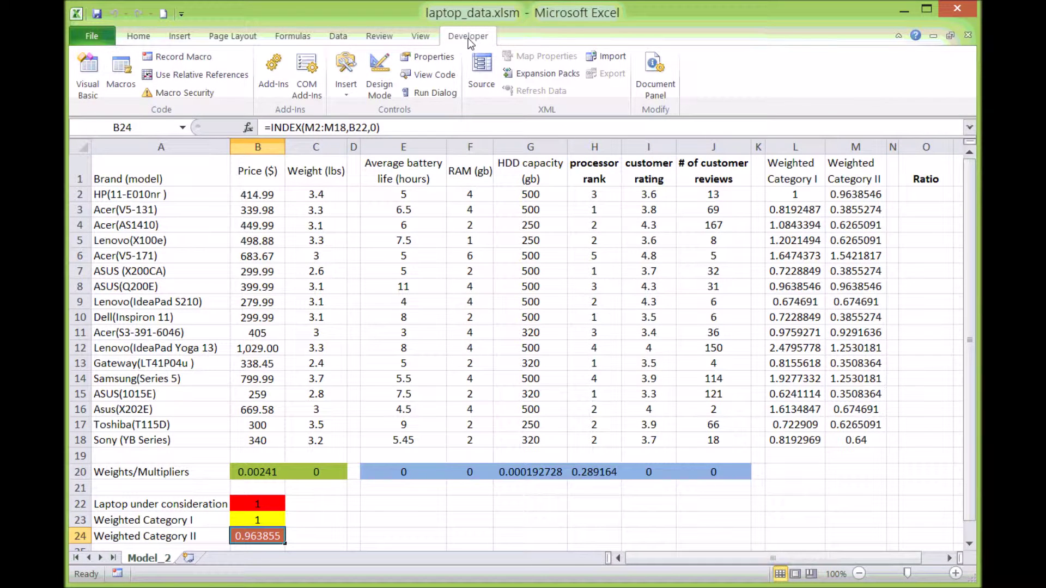
click(95, 75)
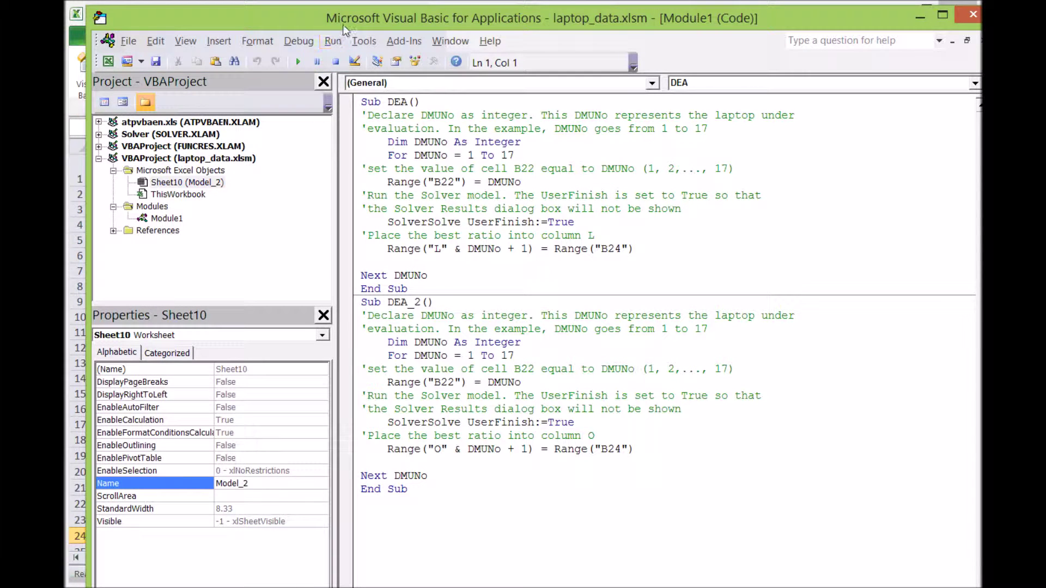
drag(343, 27, 338, 25)
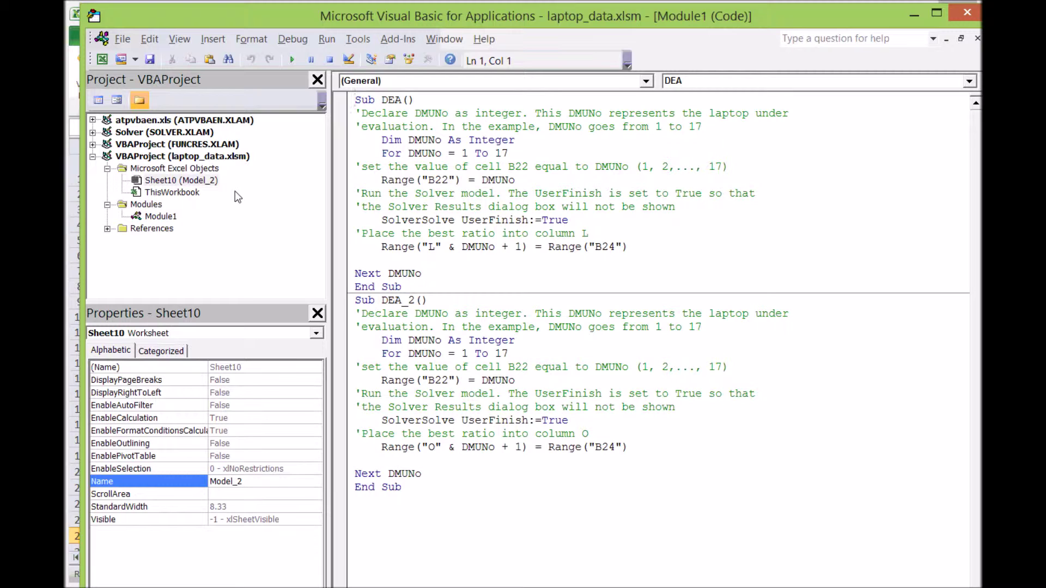
click(166, 218)
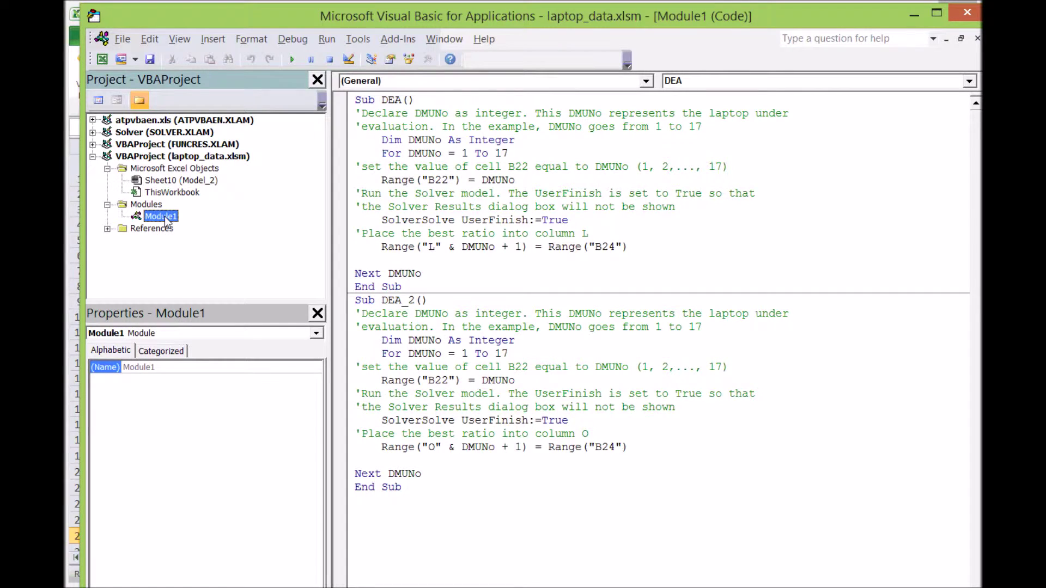
drag(359, 107, 433, 289)
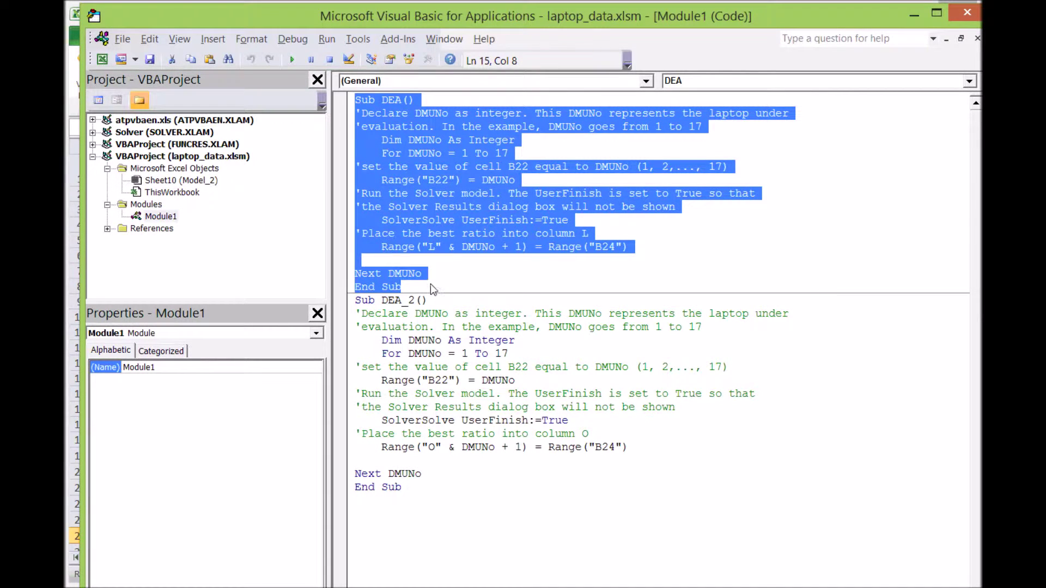
Step: Check the VBA project's references for SOLVER.XLAM and return to Module1
click(107, 229)
click(185, 242)
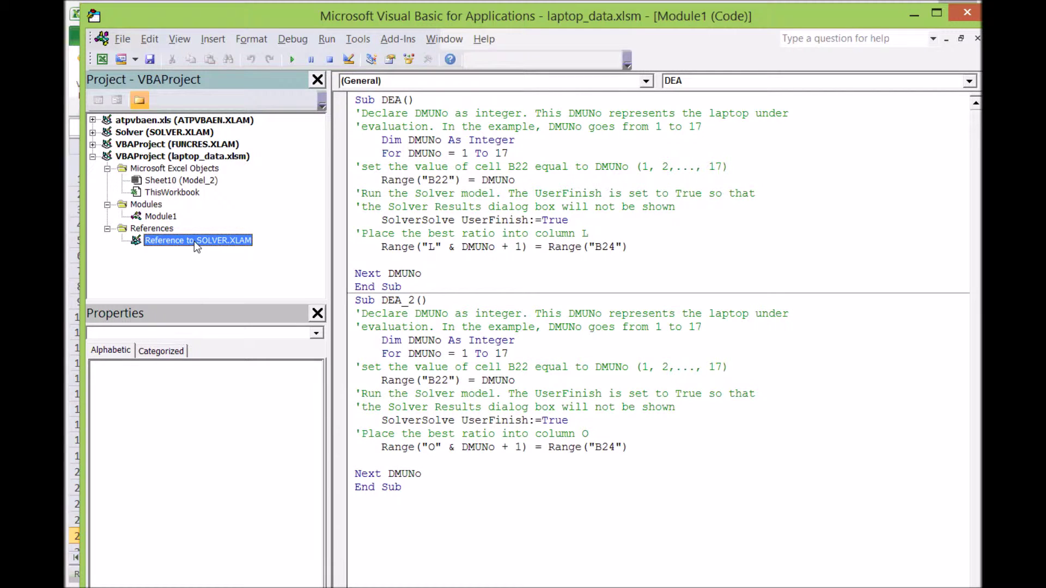
click(169, 218)
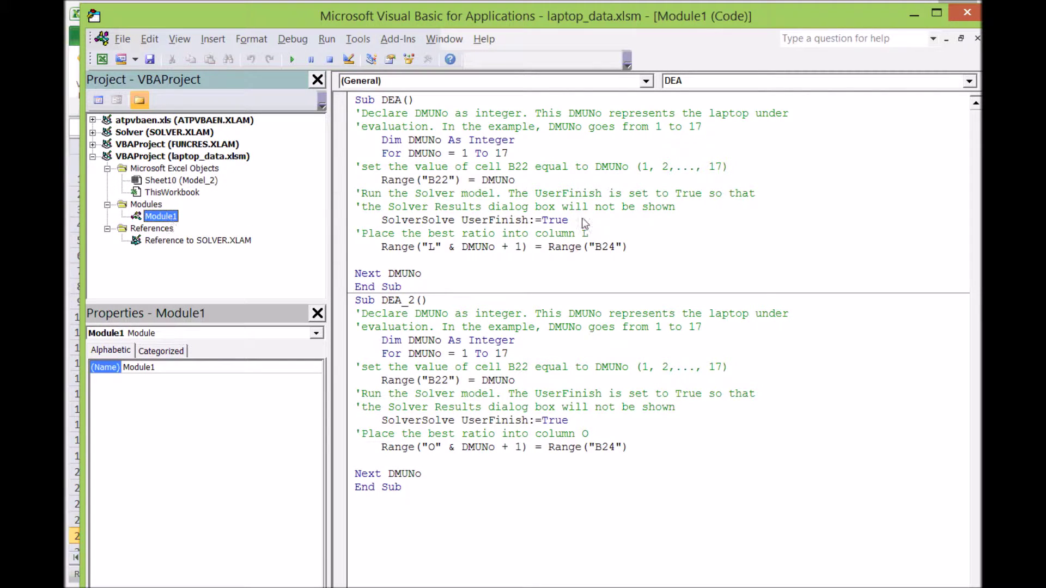
Step: Look at the Ratio range O2:O18 in the worksheet and return to the Visual Basic code
click(473, 174)
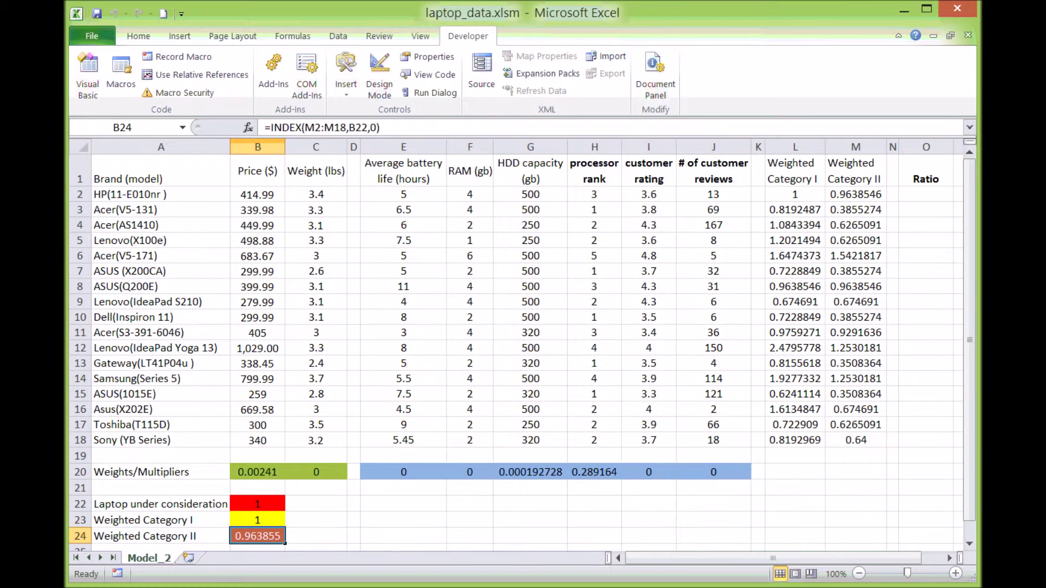
drag(920, 196, 944, 446)
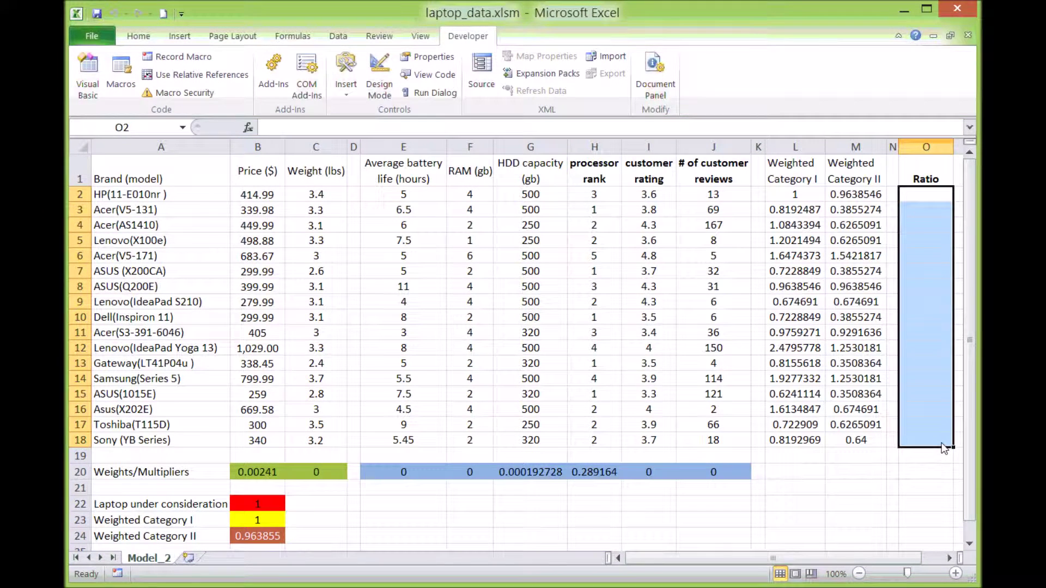
key(alt+F11)
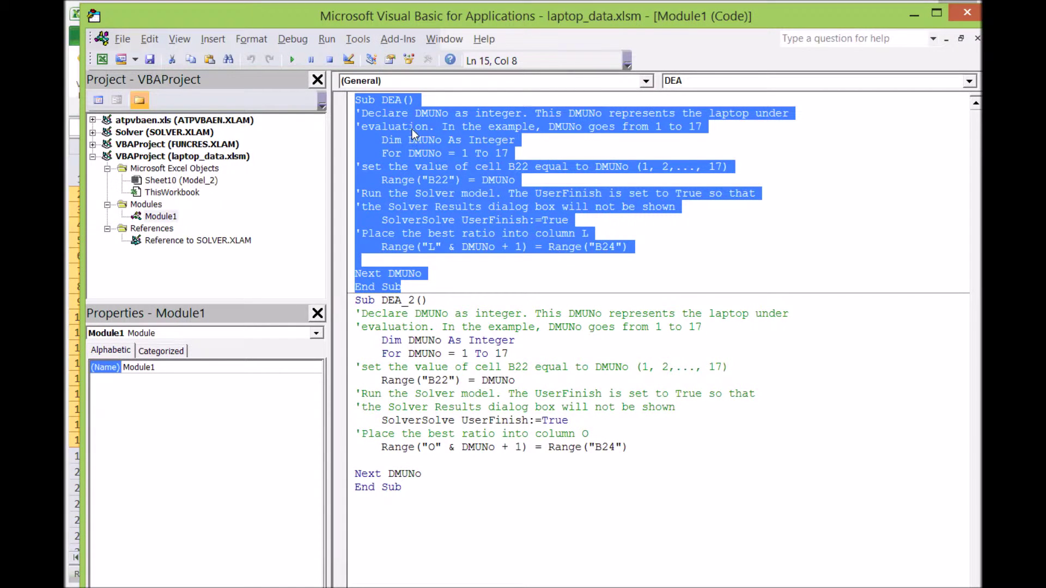
Step: Compare the DEA and DEA_2 procedures, highlighting the DEA_2 statement that writes B24 into column O
click(412, 129)
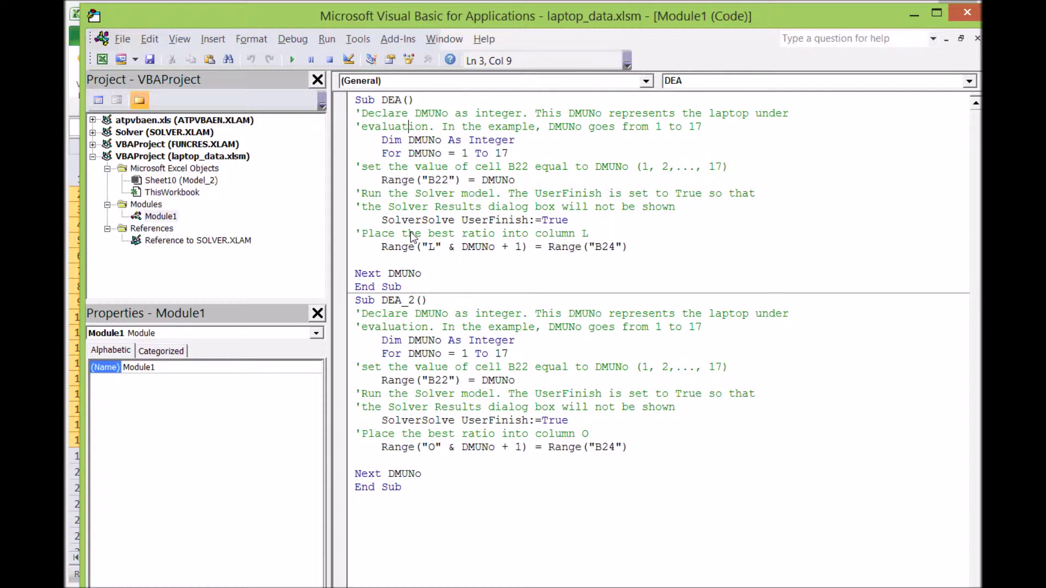
drag(348, 101, 414, 220)
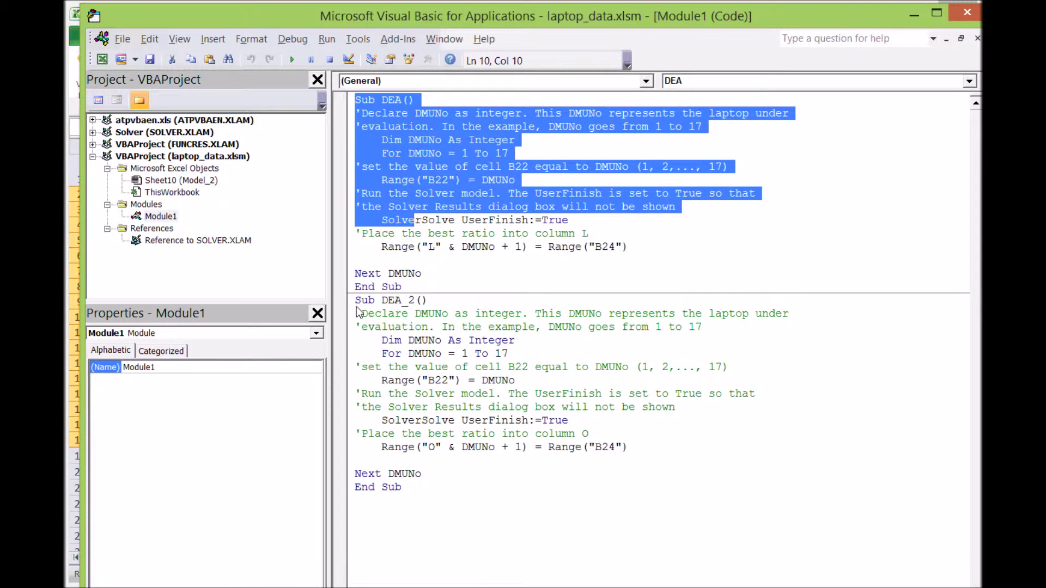
drag(355, 299, 415, 479)
click(415, 300)
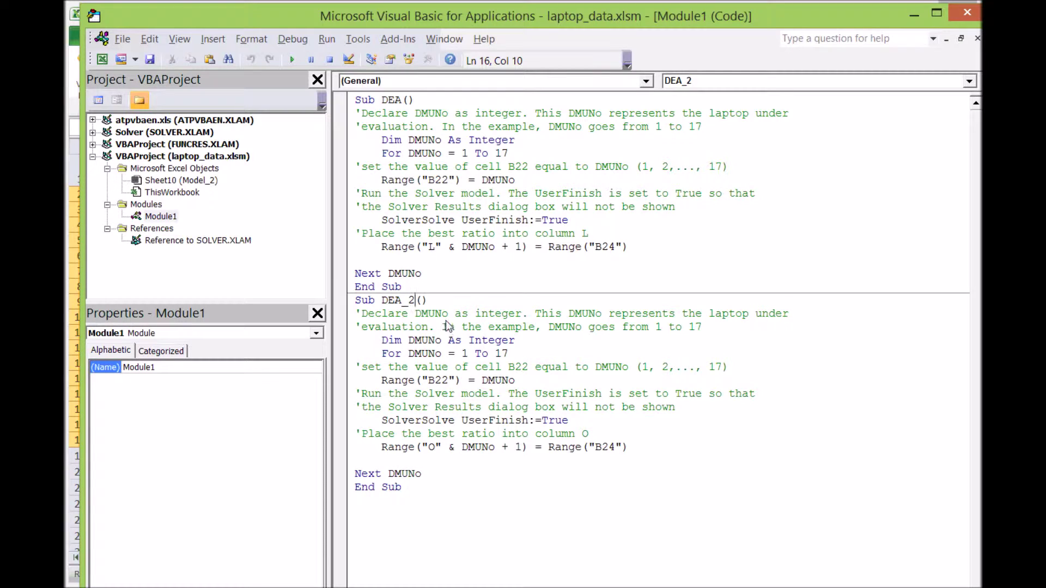
drag(381, 448, 633, 451)
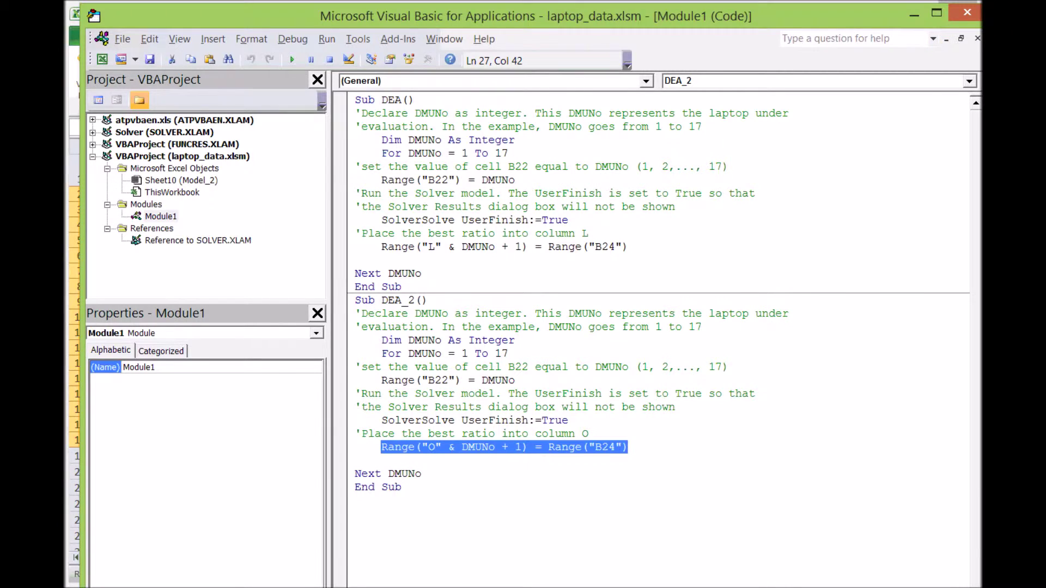
Step: Return to the worksheet and run the DEA_2 macro to fill the Ratio column for every laptop
key(alt+F11)
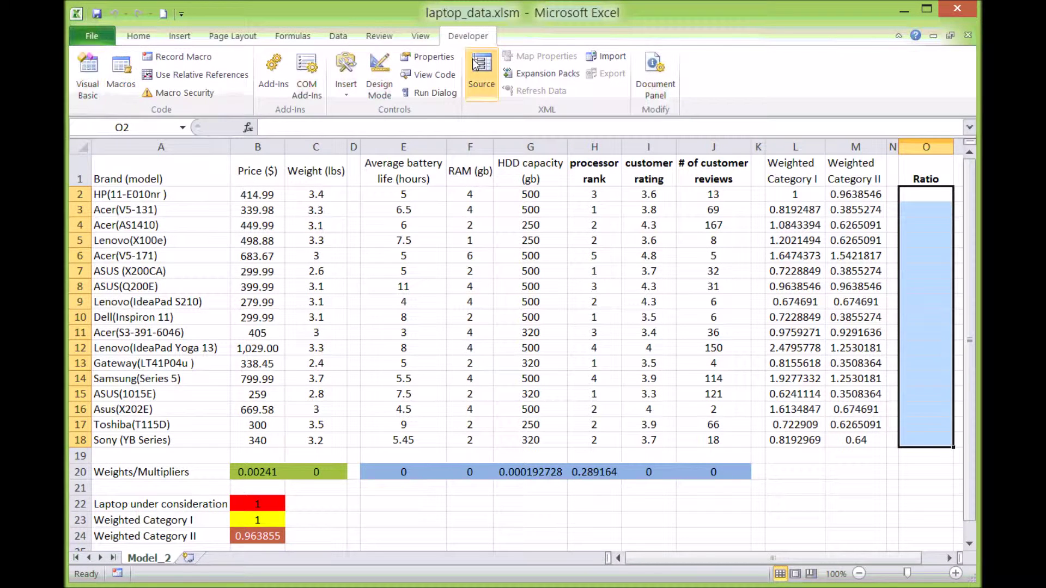
click(123, 69)
click(364, 223)
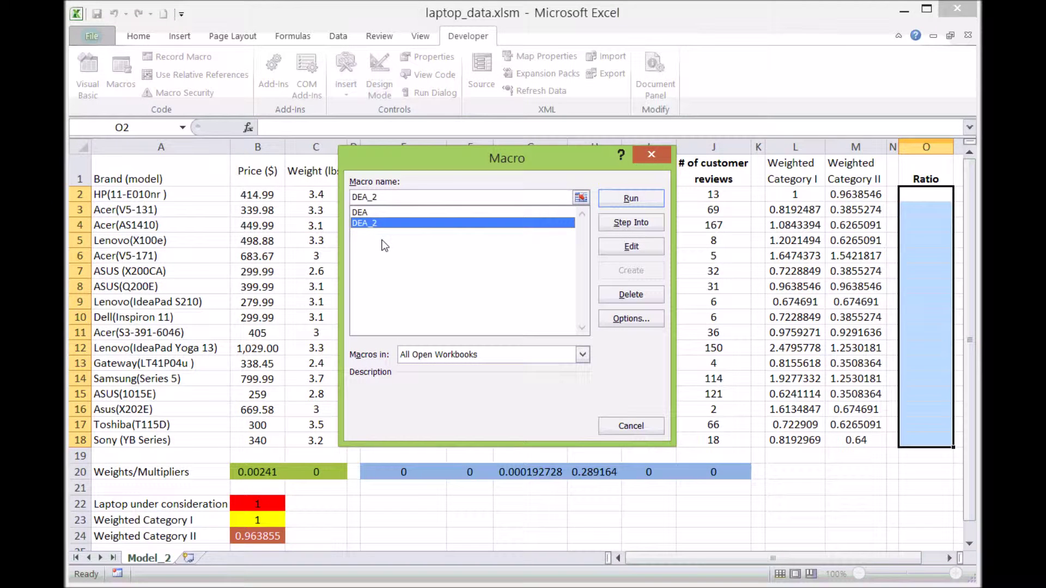
click(615, 200)
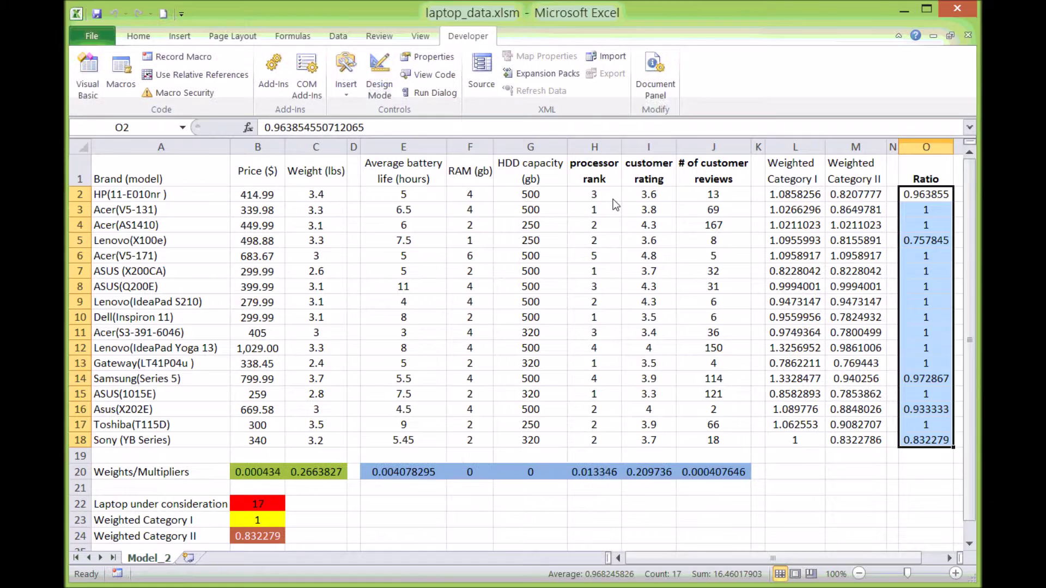
Step: Examine the ratios in O2:O18, including cells O2, O3 and O17
drag(937, 196, 940, 450)
click(926, 197)
click(925, 213)
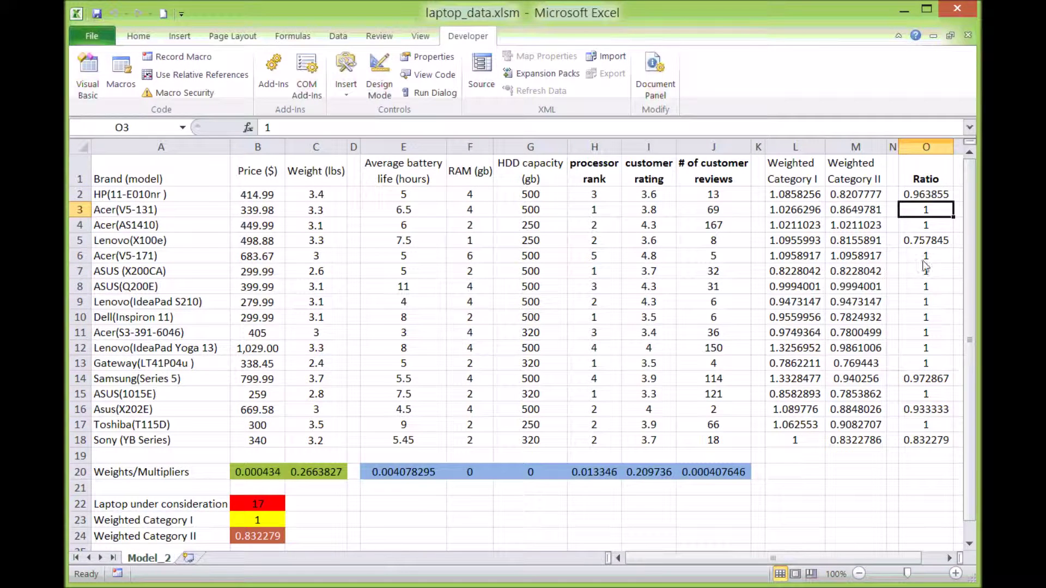
click(930, 430)
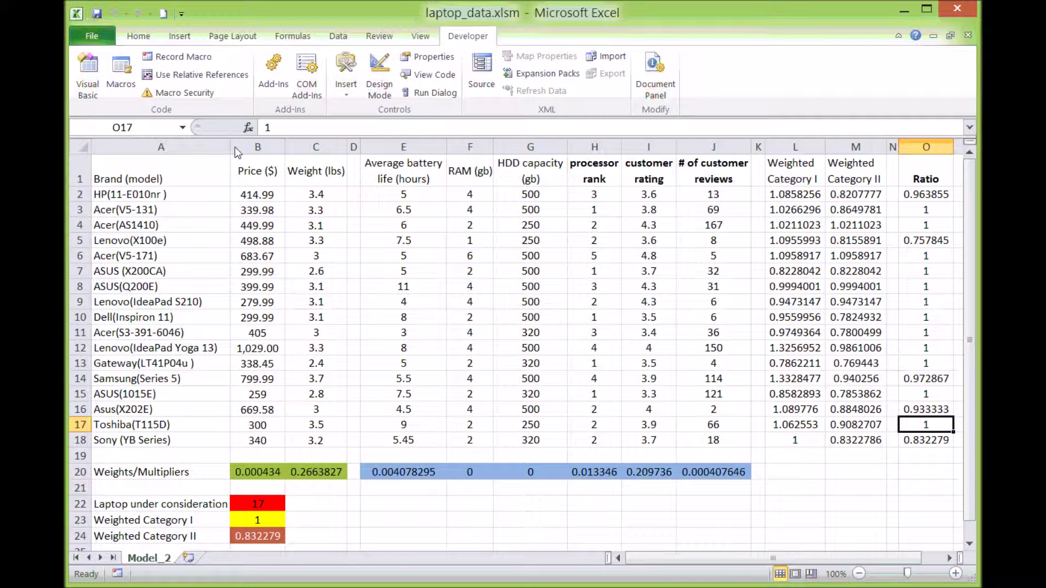
Step: Review the attribute headers in B1:G1 and the laptops' ratios in O4, O6:O13, O15 and O17
drag(252, 181, 530, 183)
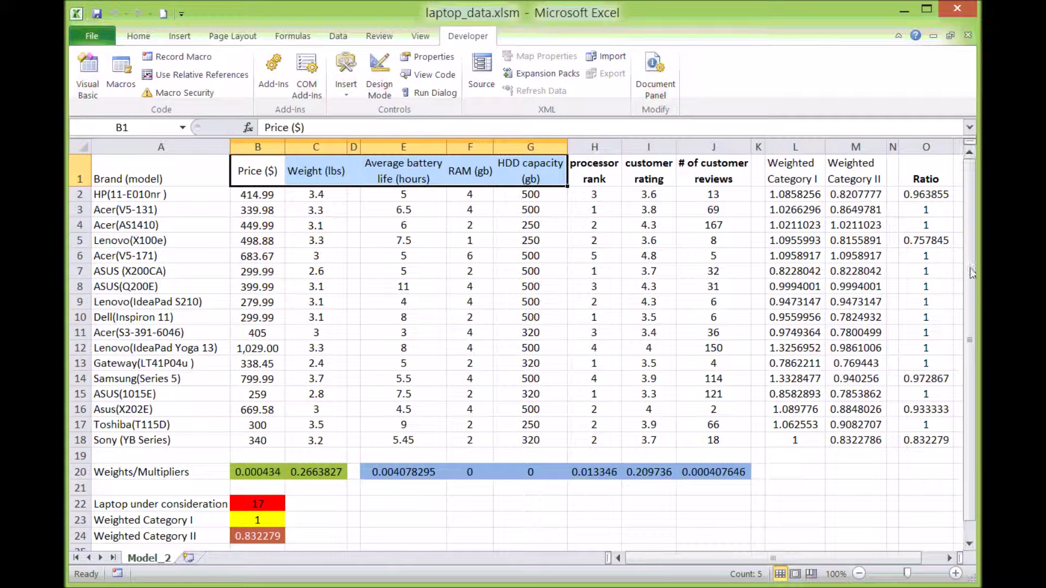
click(937, 228)
drag(937, 256, 937, 368)
click(932, 395)
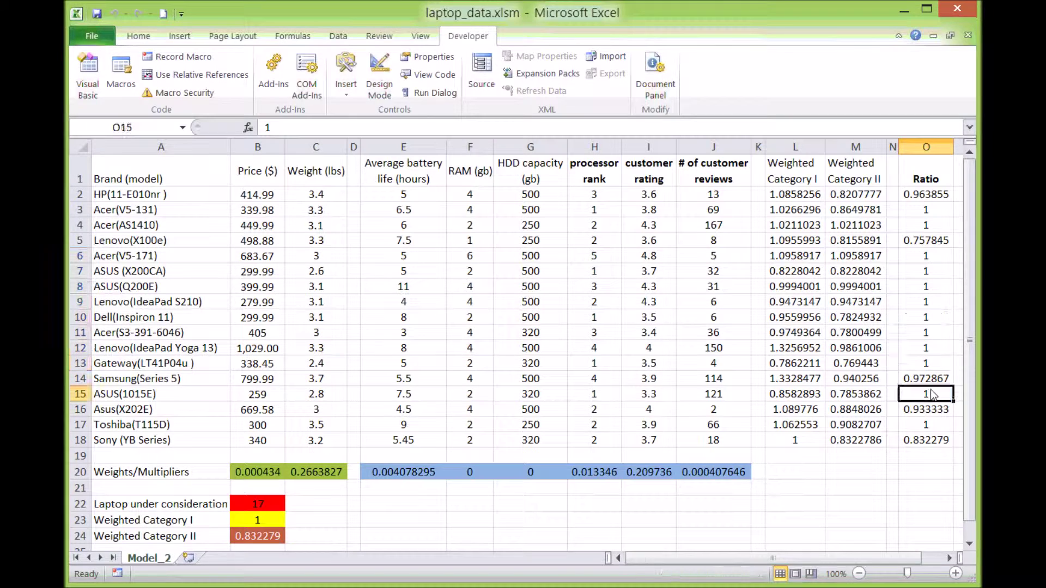
click(929, 426)
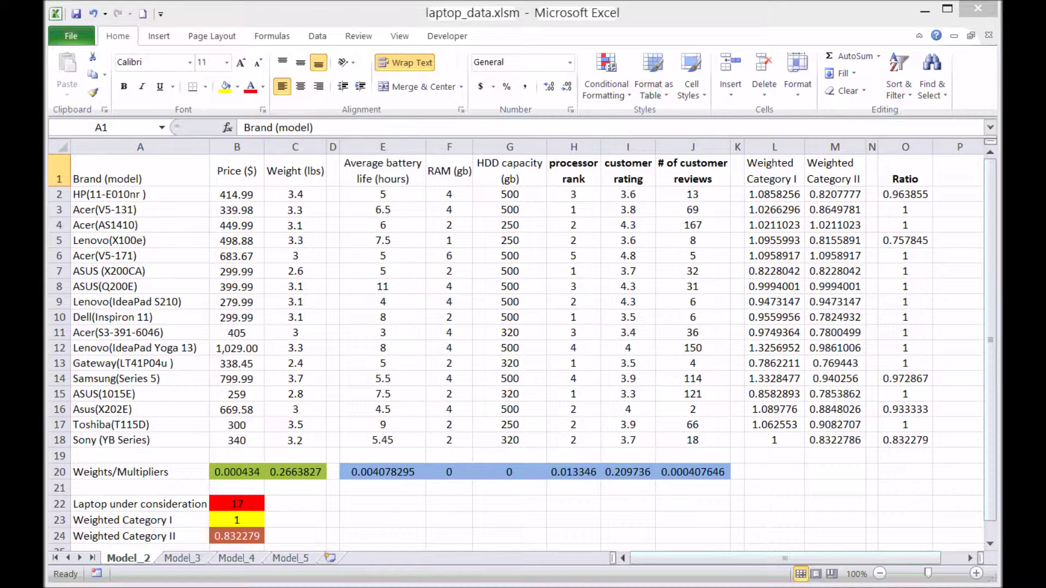
Step: Open the Model_3 worksheet to view its attributes and ratios
click(281, 14)
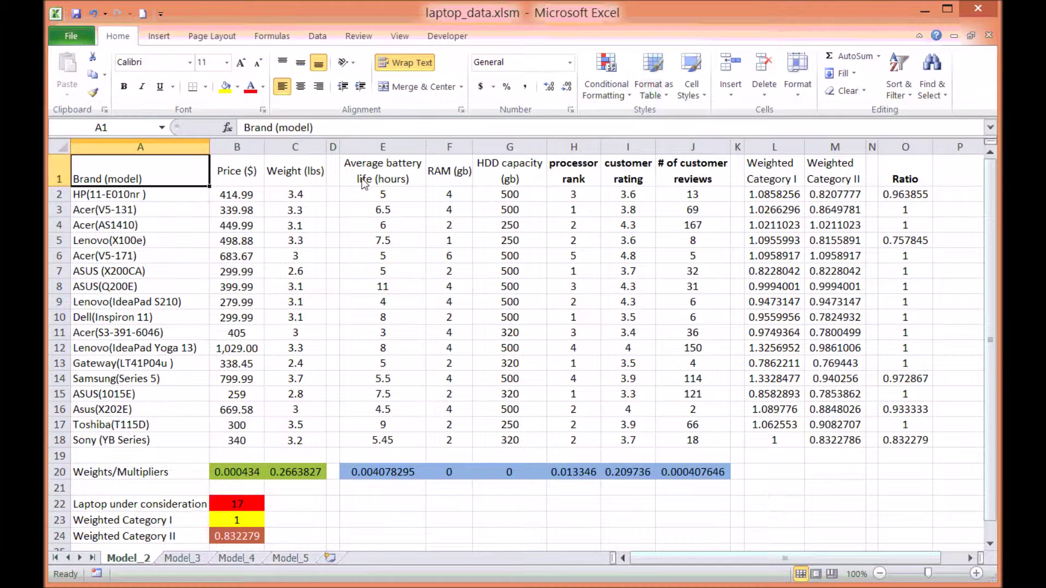
click(184, 559)
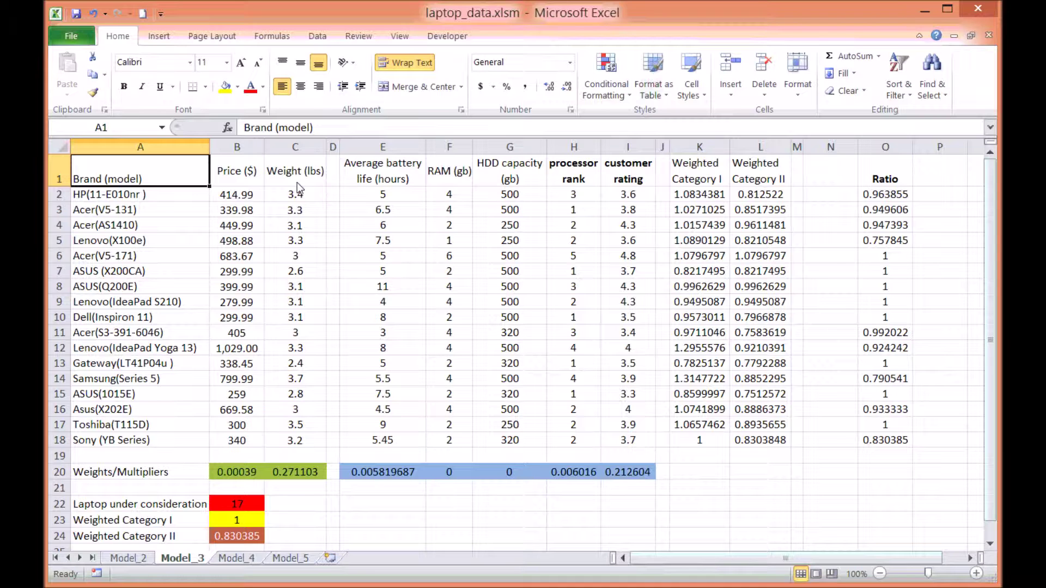
Step: Check the processor rank and customer rating headers in Model_3, compare them with Model_2's attributes, and return to Model_3
click(574, 181)
click(620, 173)
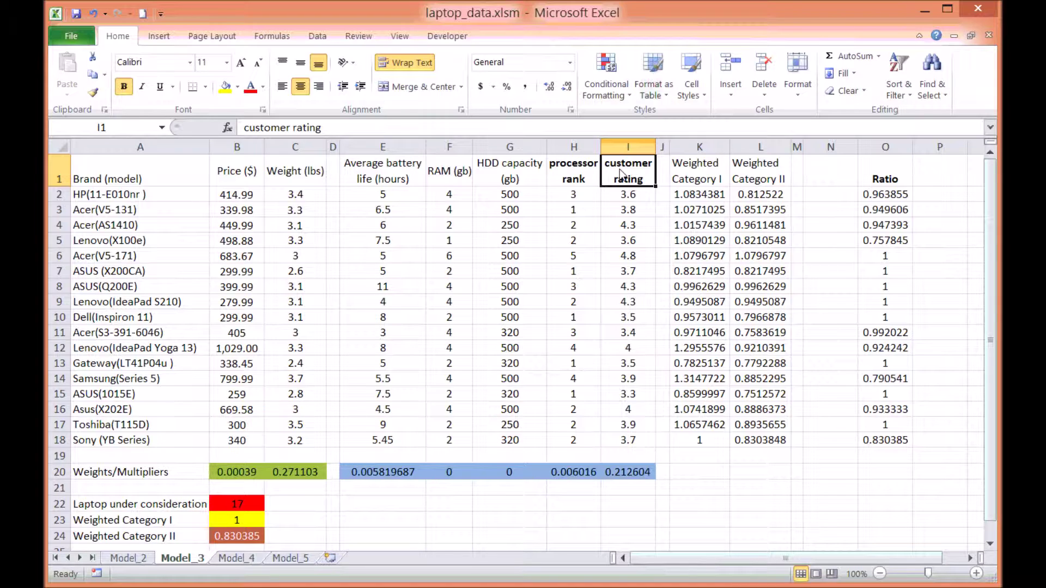
click(140, 561)
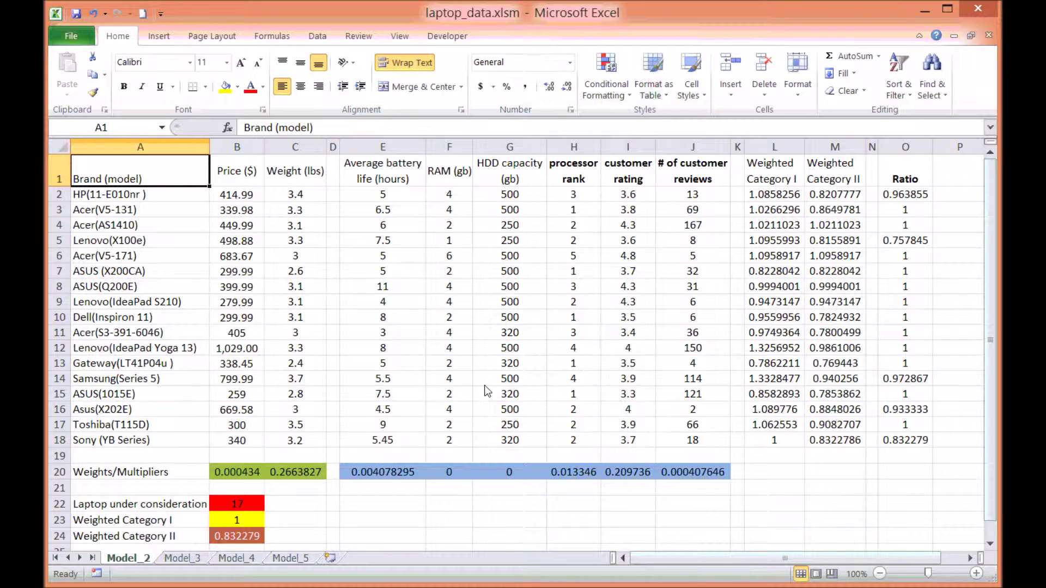
click(196, 562)
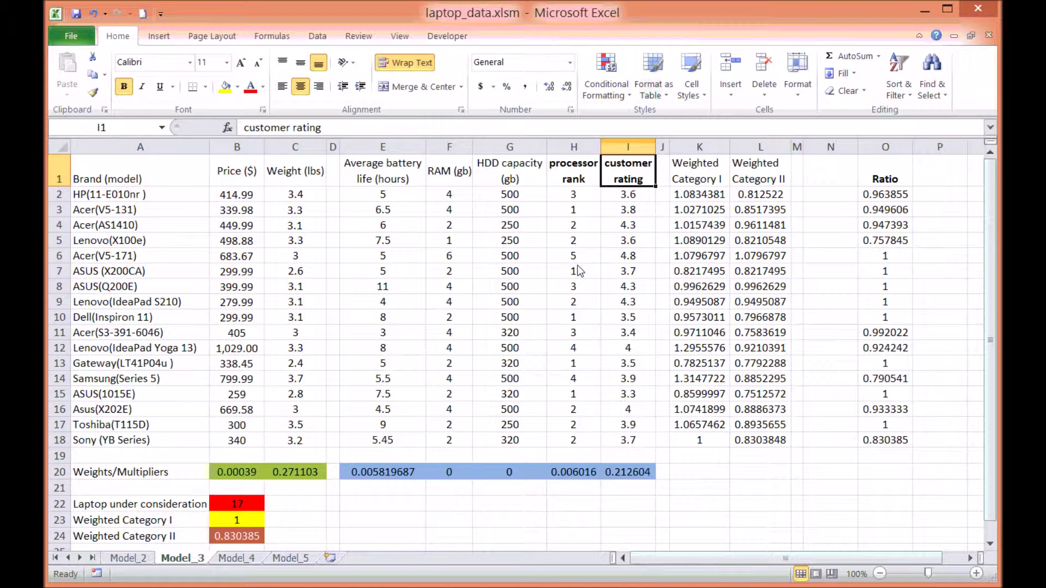
Step: Inspect the multipliers in B20, C20 and E20 and the Weighted Category I formula in K2
click(243, 473)
click(289, 474)
click(369, 482)
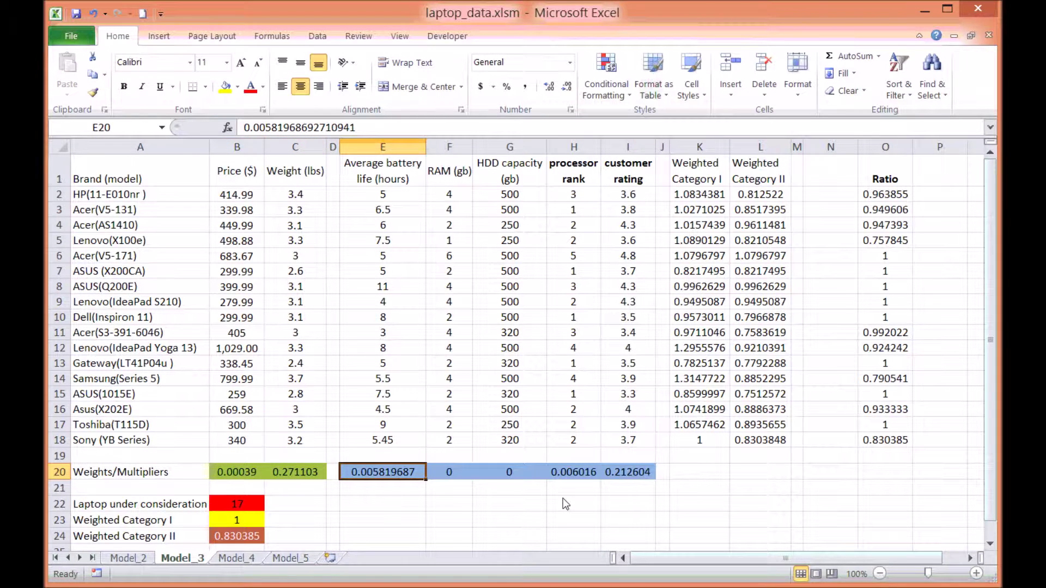
click(696, 200)
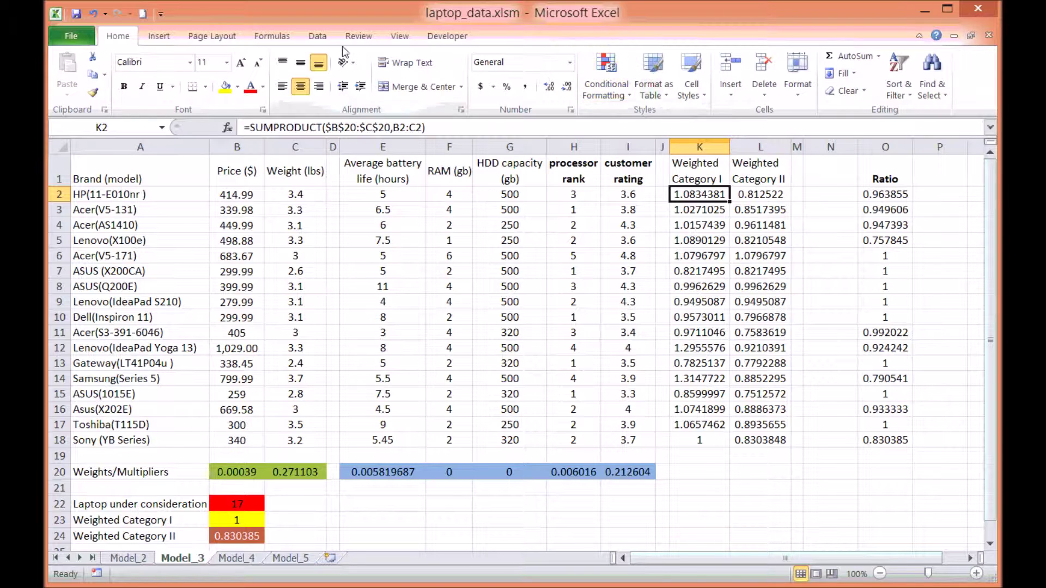
Step: Review the Solver objective, variable cells and constraints for Model_3, and close Solver without solving
click(317, 35)
click(900, 72)
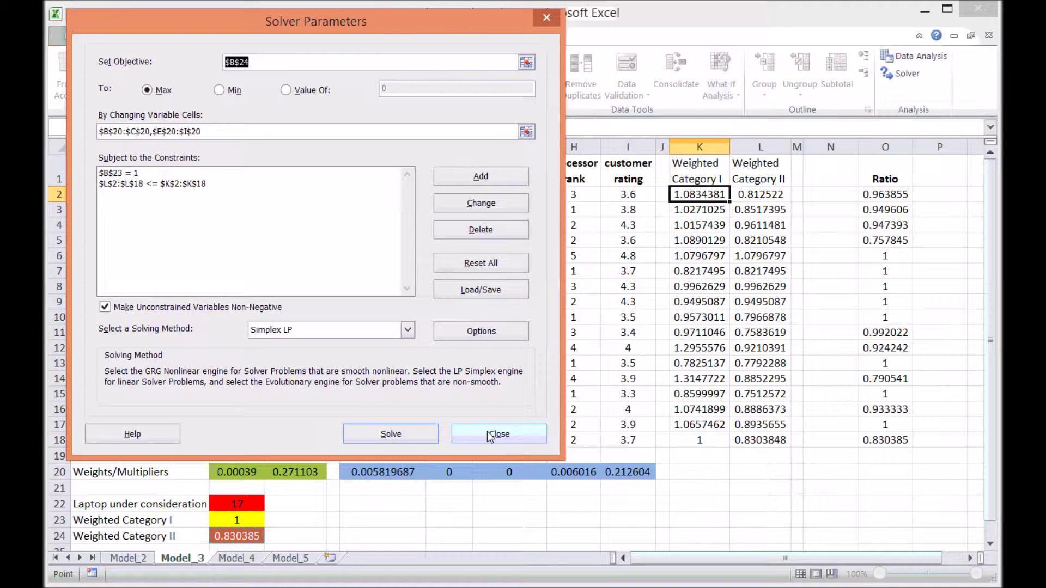
click(488, 436)
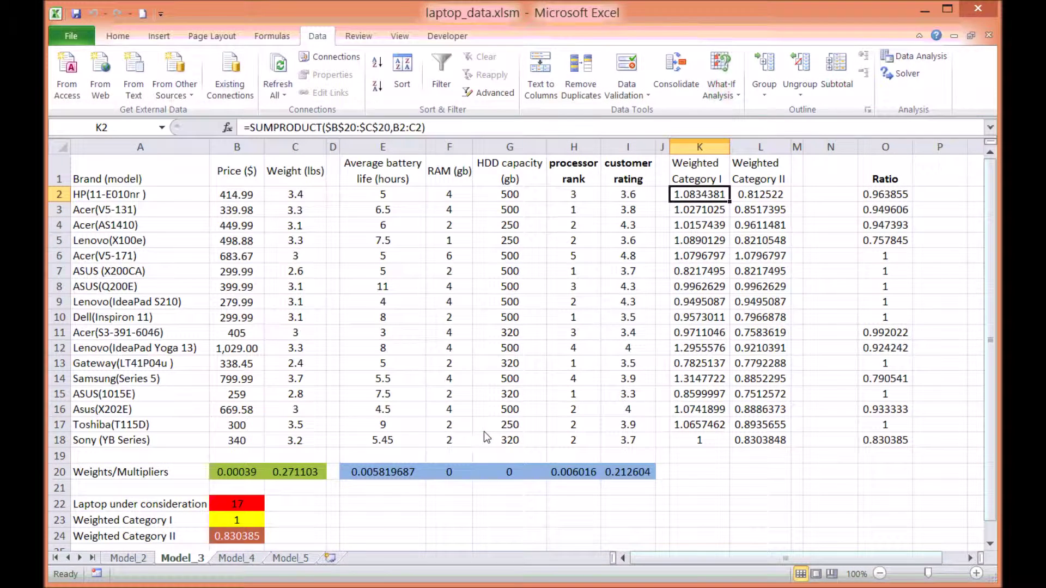
Step: Compare Model_4's attribute columns with those of Model_3, and check the Model 4 ratio in O3
click(238, 558)
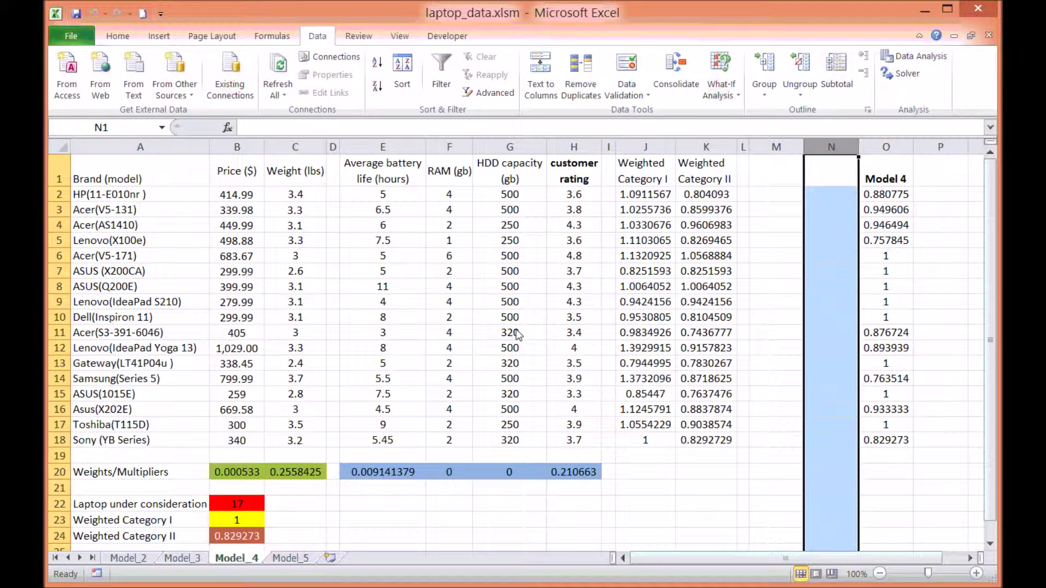
click(182, 558)
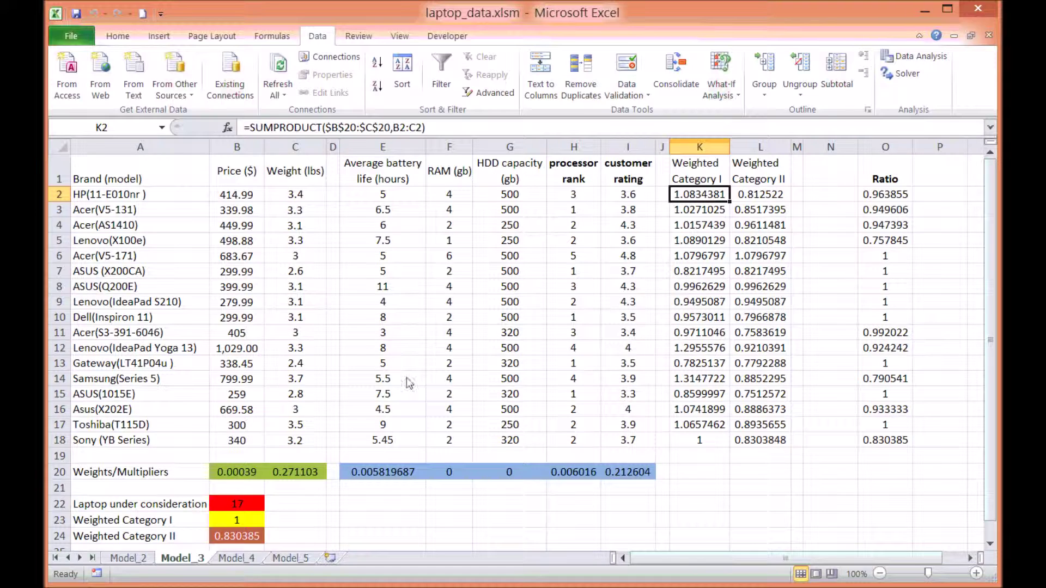
click(236, 558)
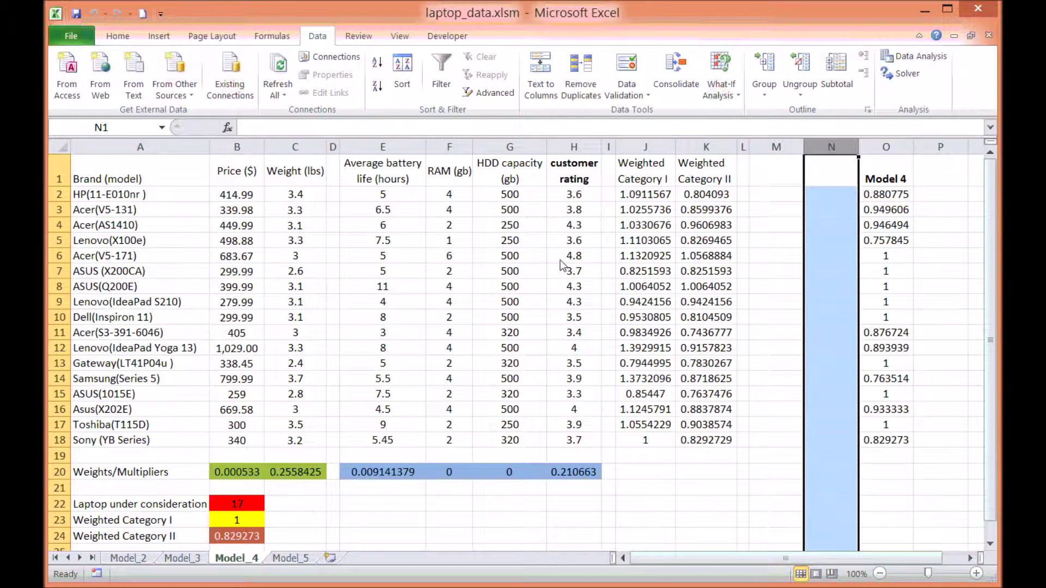
click(900, 208)
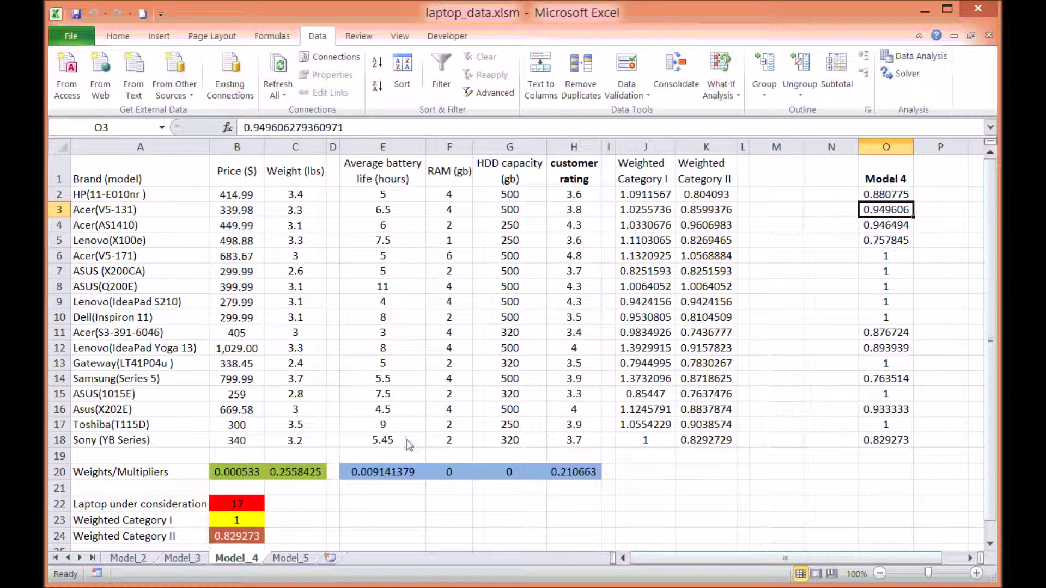
Step: Open the Model_5 worksheet and look at the processor rank column, selecting H6
click(292, 558)
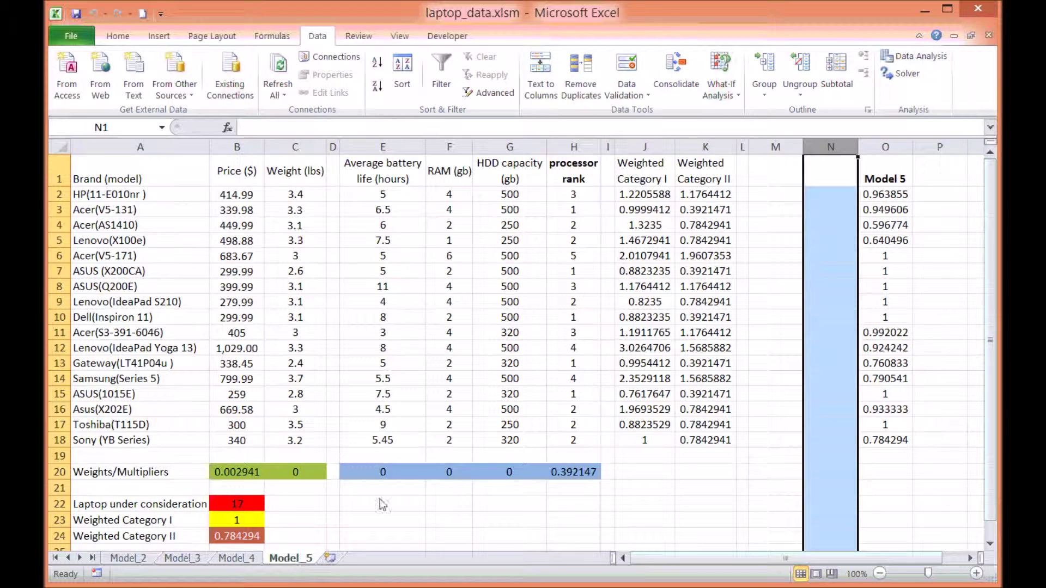
click(579, 253)
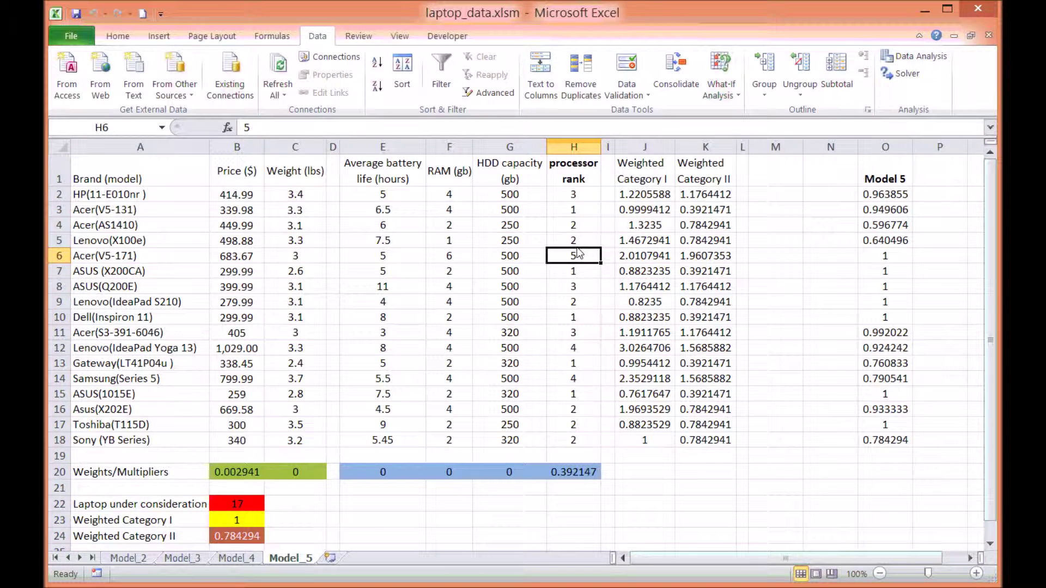